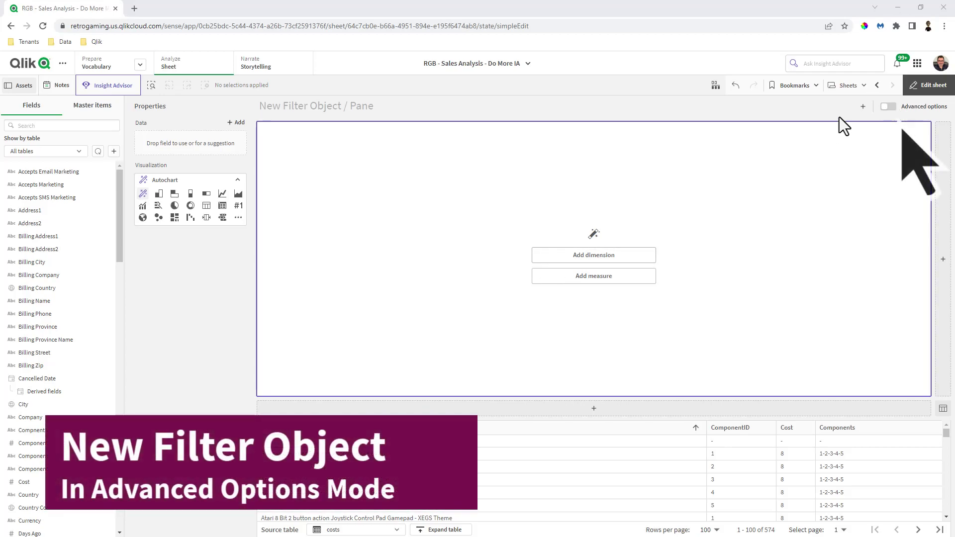
# Turn on advanced options for the sheet and delete the empty autochart from it
pyautogui.click(888, 106)
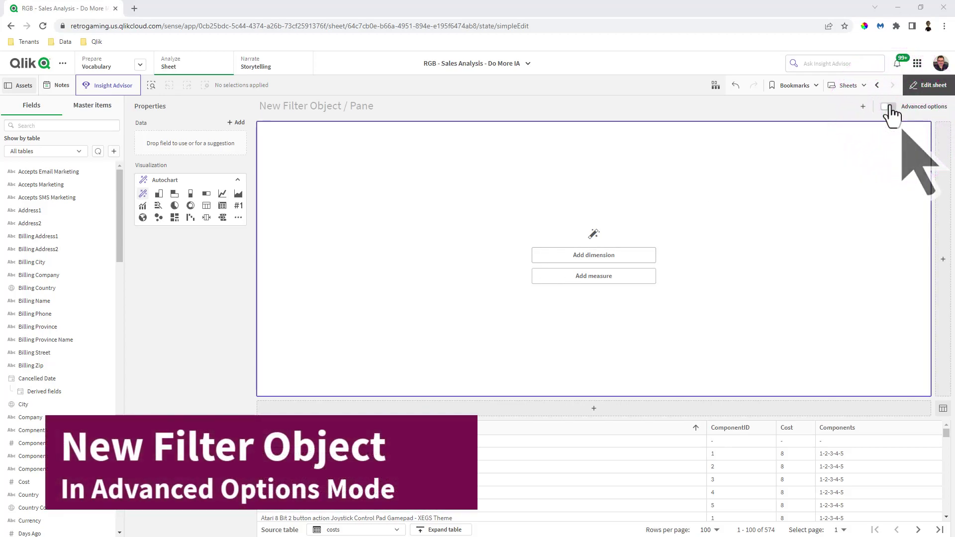
pyautogui.click(888, 107)
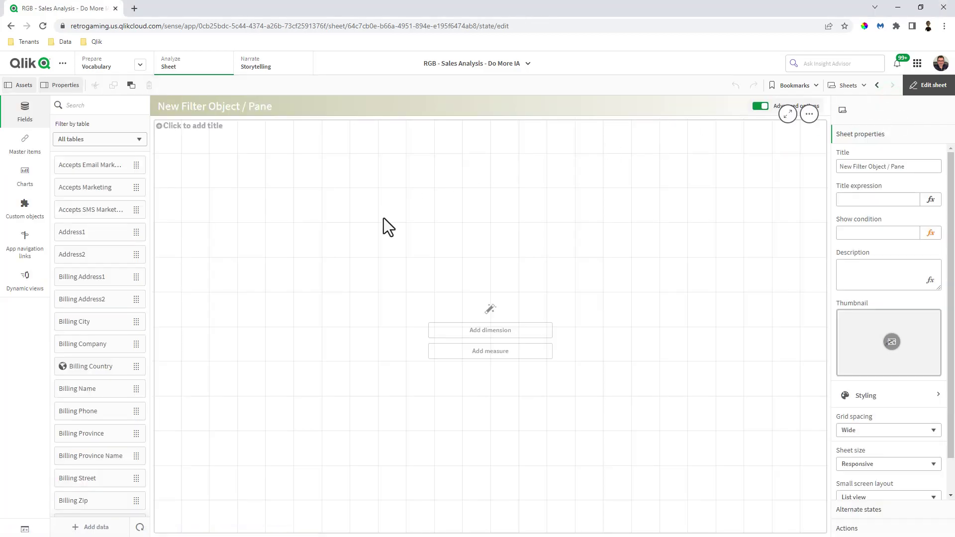
pyautogui.click(383, 218)
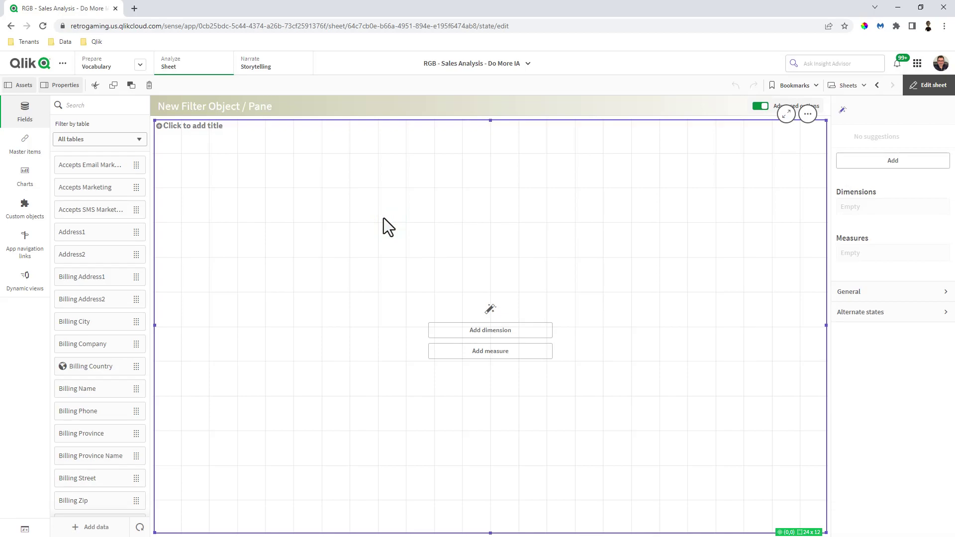
pyautogui.rightClick(384, 218)
pyautogui.click(396, 253)
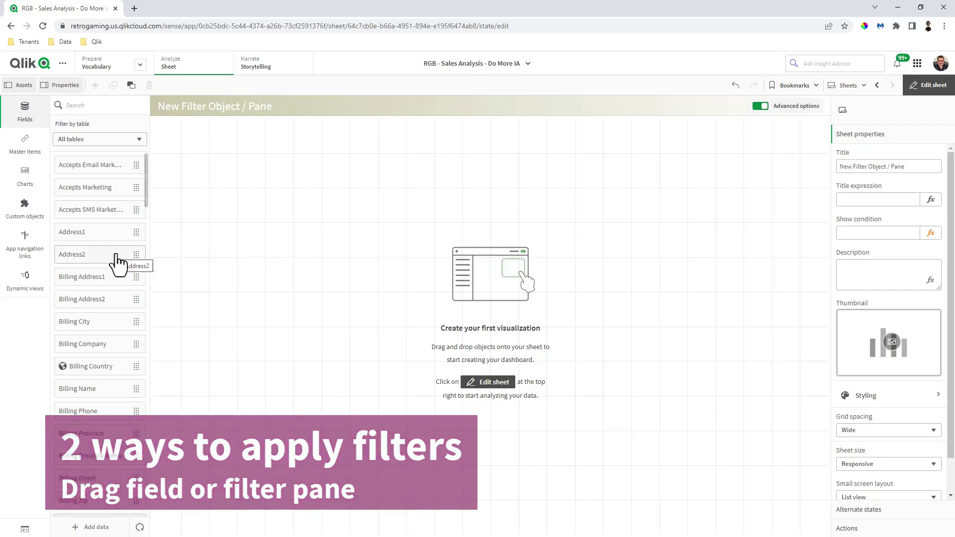
# Place a filter pane chart on the empty sheet and give it the Item Type dimension
pyautogui.press('shift')
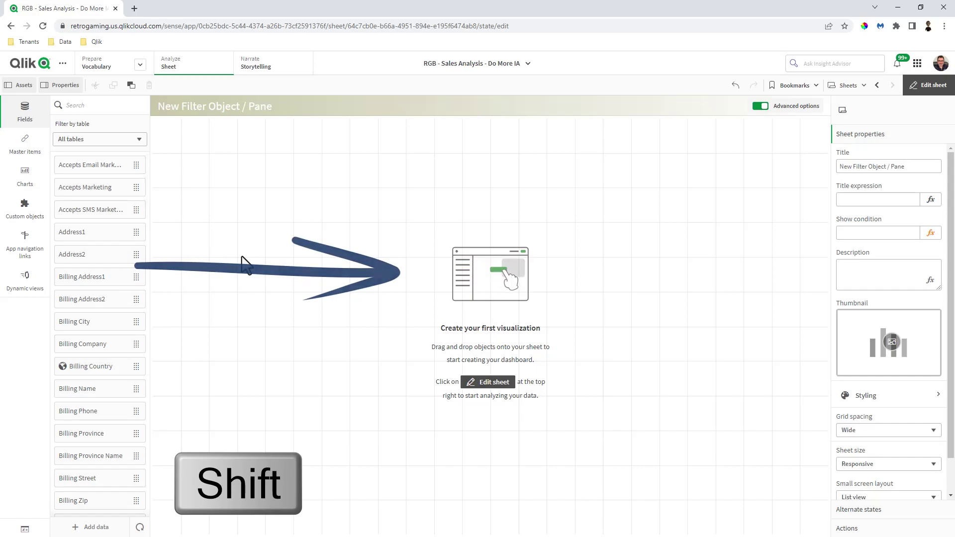
pyautogui.click(34, 180)
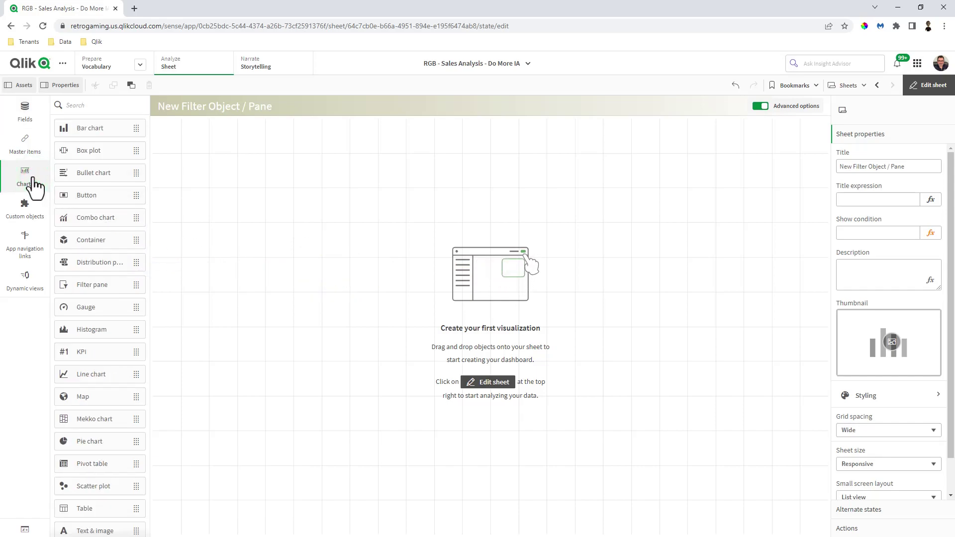
pyautogui.scroll(-1, 102, 219)
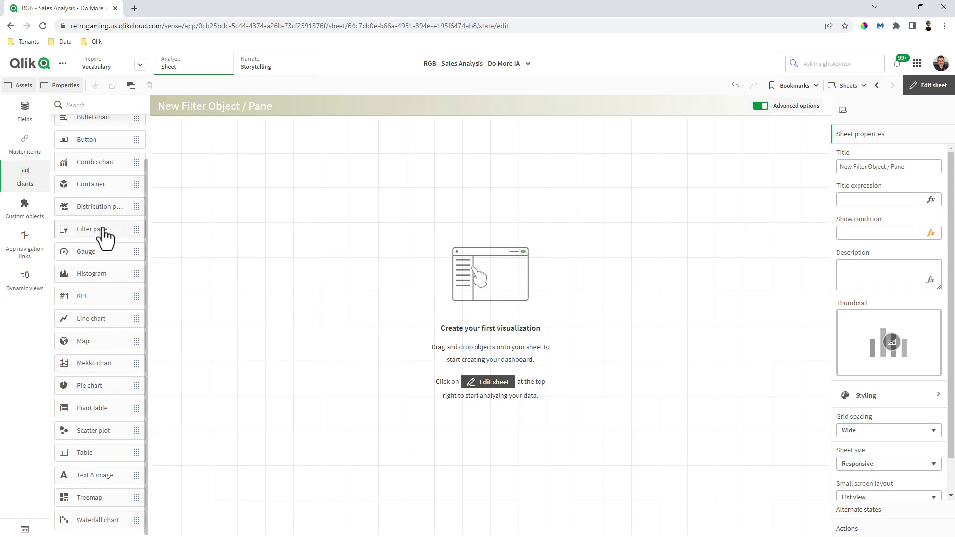
pyautogui.moveTo(104, 230); pyautogui.dragTo(243, 231)
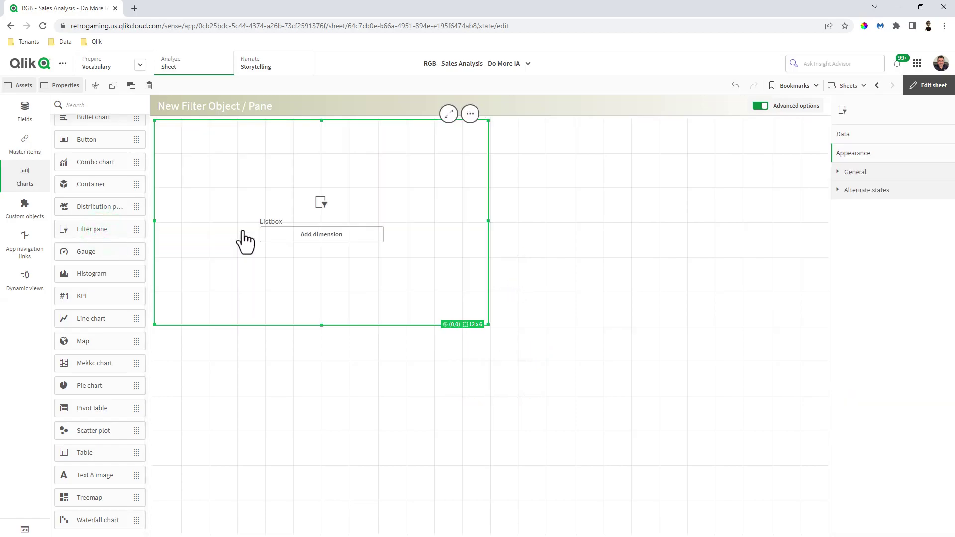
pyautogui.click(351, 234)
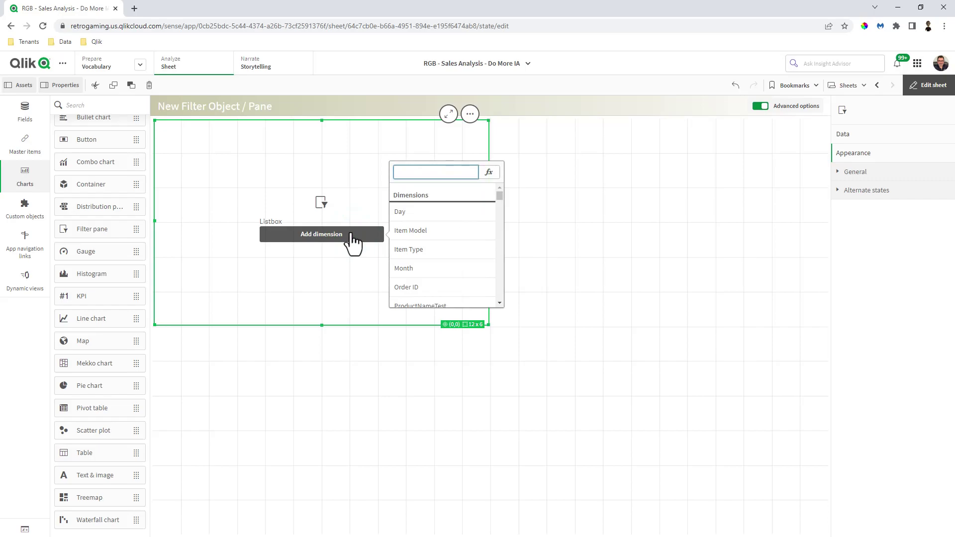
pyautogui.click(409, 251)
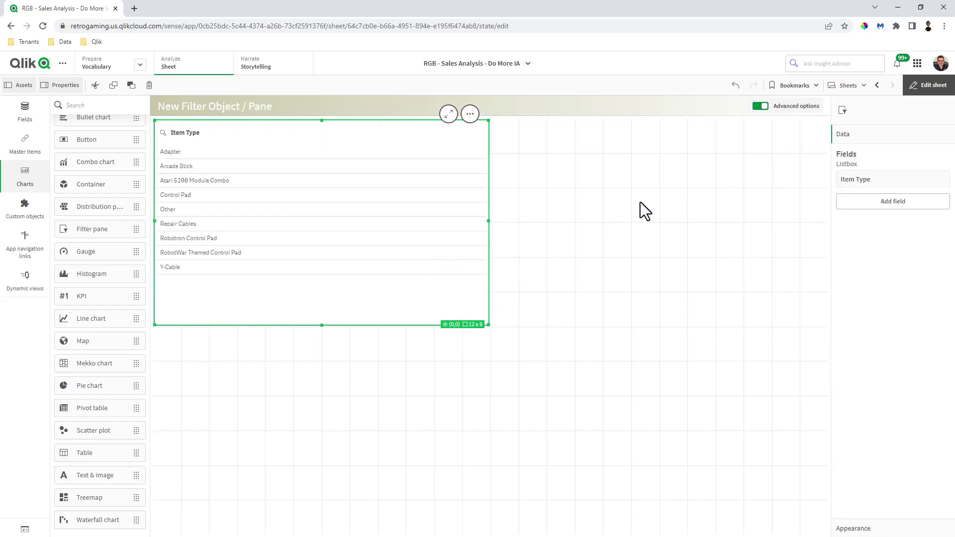
# Add a second Item Type field and the Item Model field to the filter pane
pyautogui.click(878, 196)
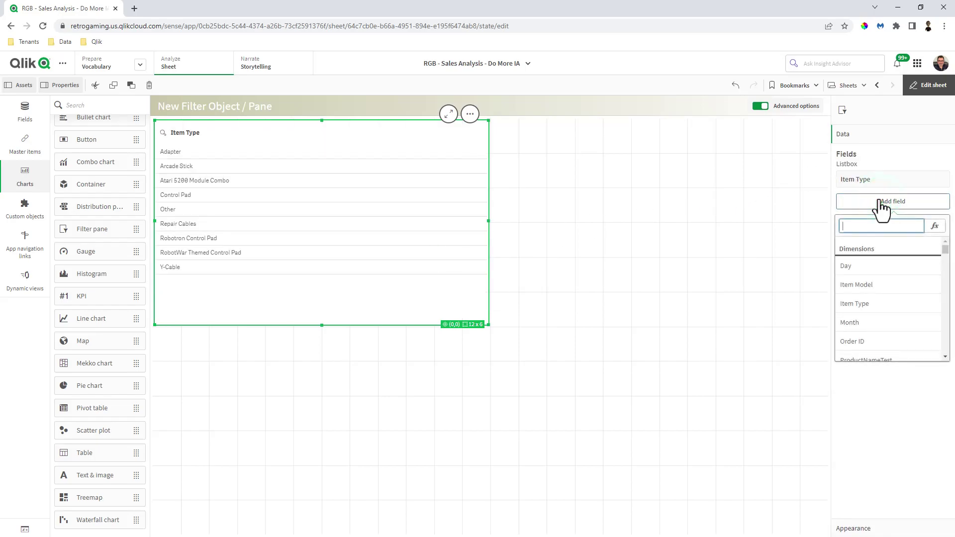
pyautogui.click(869, 305)
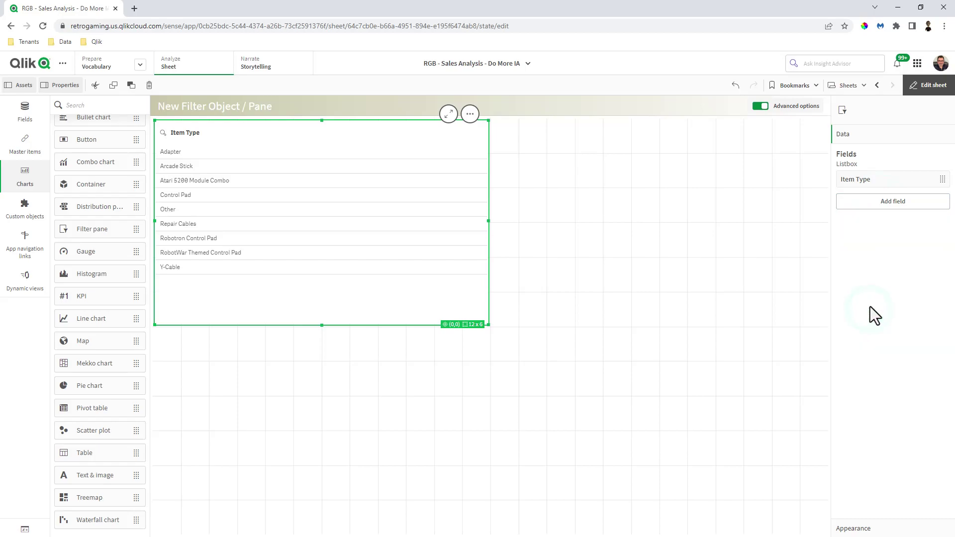
pyautogui.click(884, 228)
pyautogui.click(880, 305)
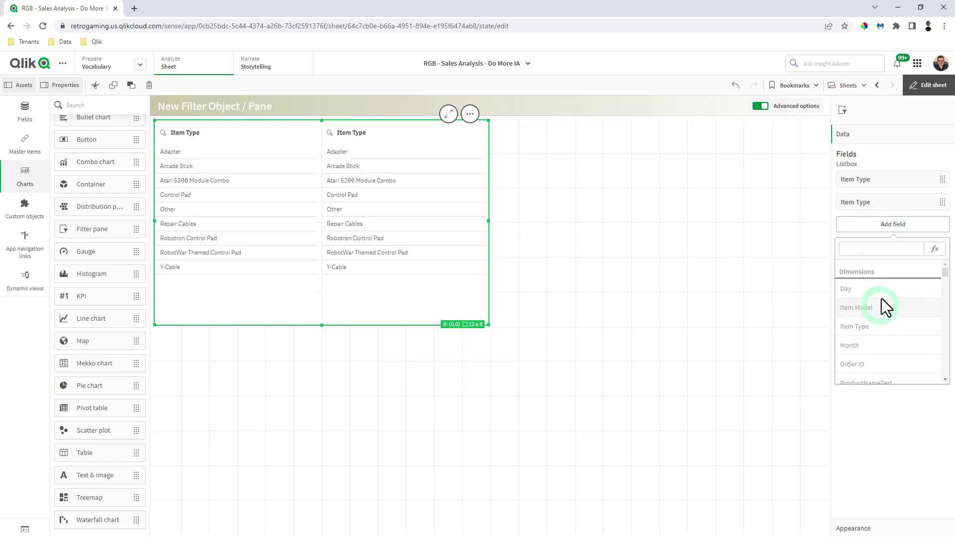
# Preview the filter pane outside edit mode, and shrink it to 4 x 3 grid cells back in edit mode
pyautogui.click(927, 87)
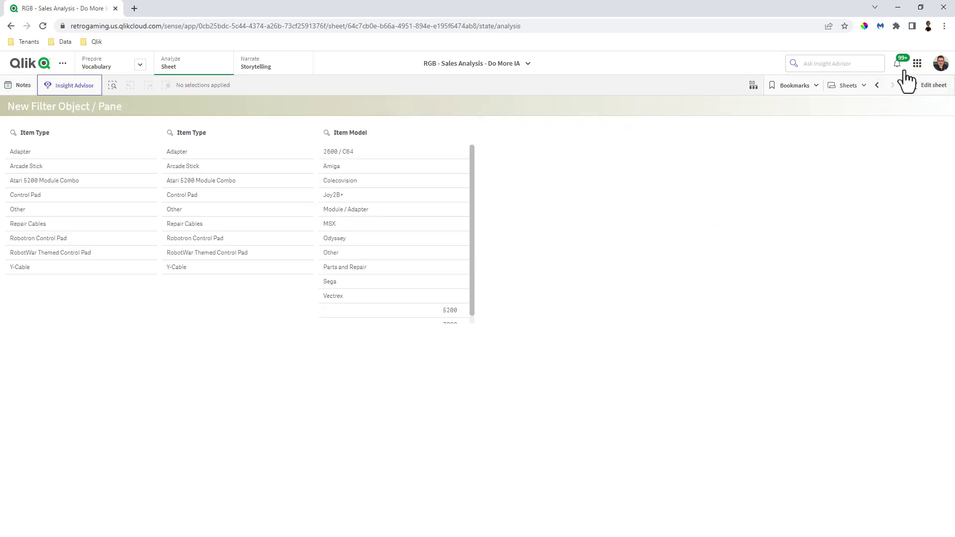
pyautogui.click(922, 86)
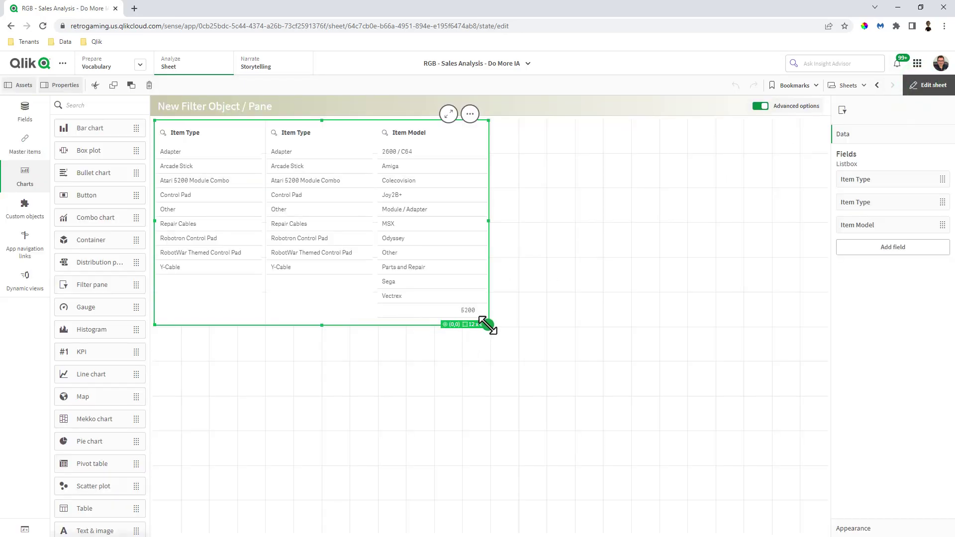
pyautogui.moveTo(484, 326); pyautogui.dragTo(263, 221)
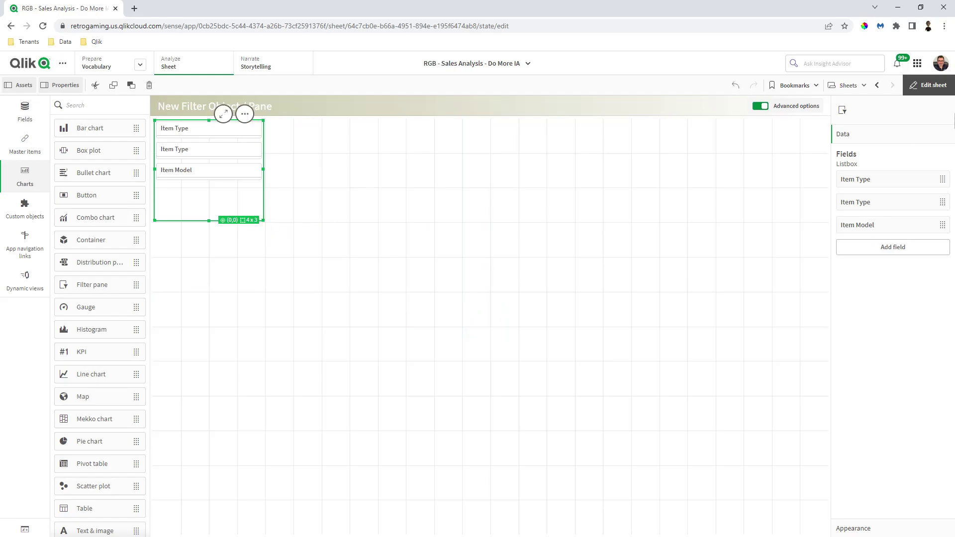
# Try out the collapsed Item Type and Item Model listboxes outside edit mode and return to editing the sheet
pyautogui.click(928, 90)
pyautogui.click(150, 130)
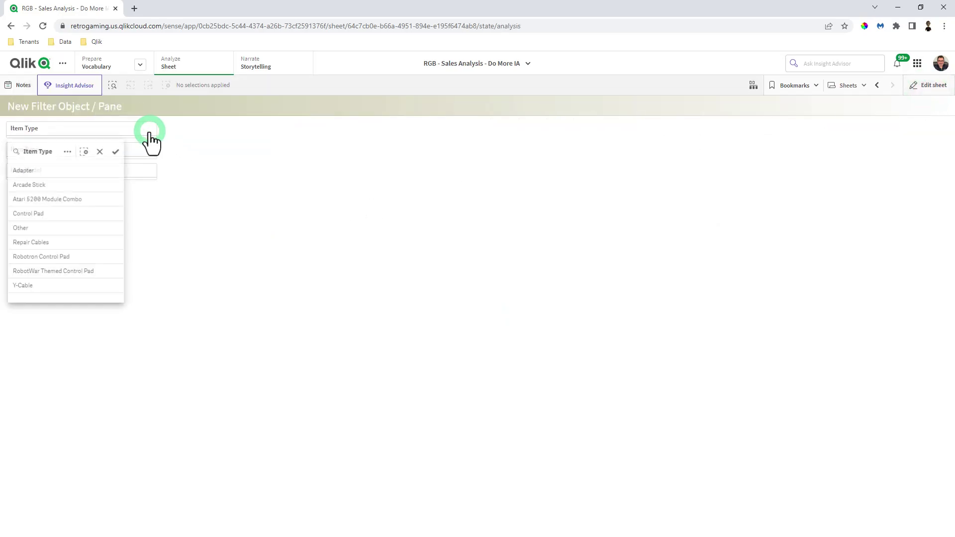
pyautogui.click(136, 147)
pyautogui.click(127, 175)
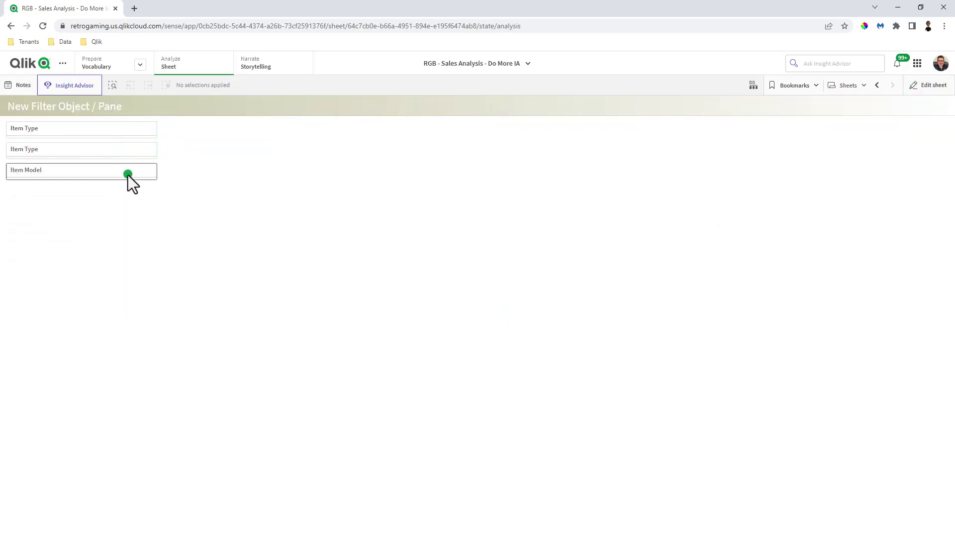
pyautogui.click(127, 175)
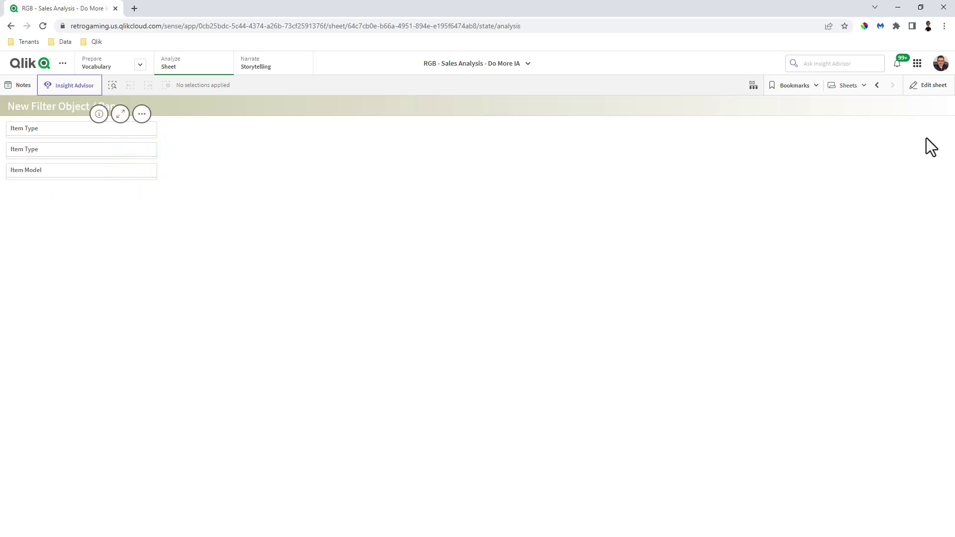
pyautogui.click(932, 89)
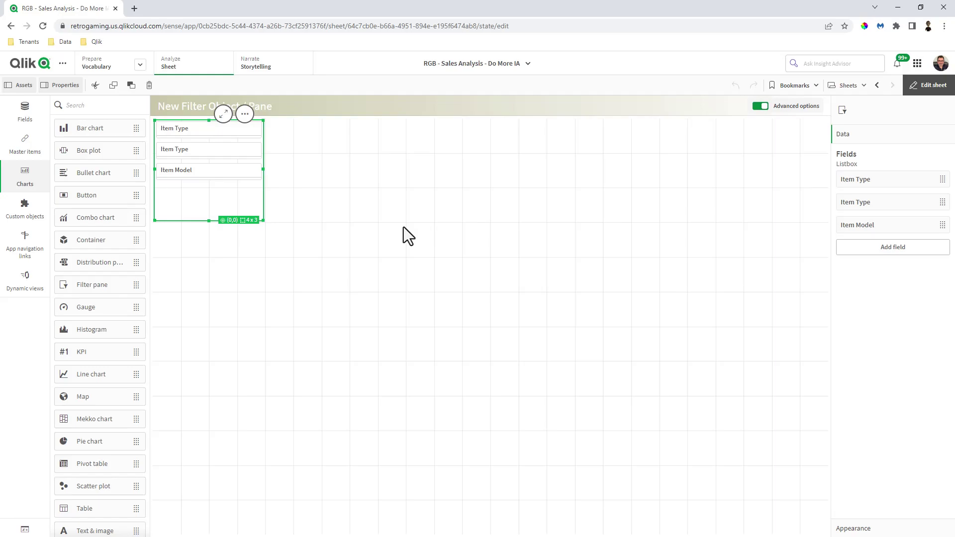
# View the listbox properties of the first Item Type field and delete the filter pane from the sheet
pyautogui.click(856, 182)
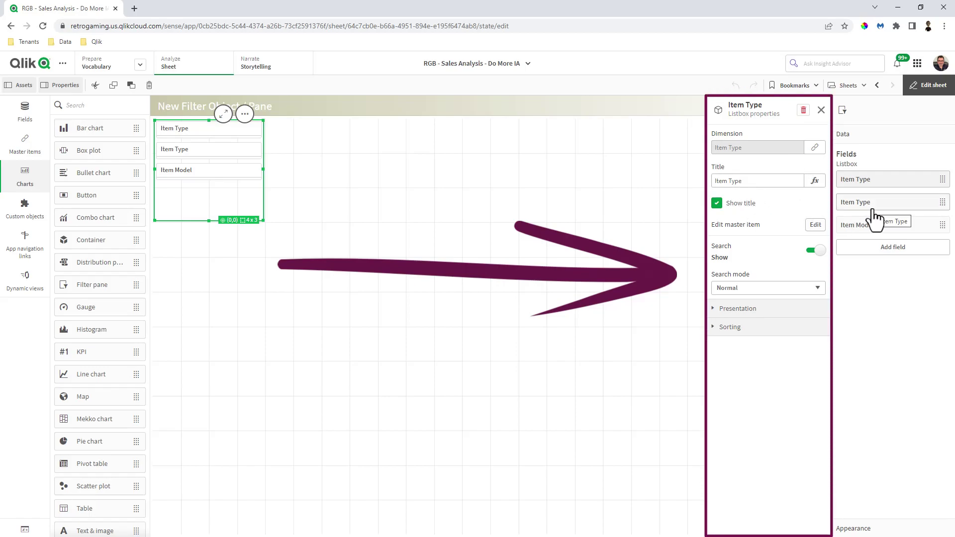
pyautogui.rightClick(210, 211)
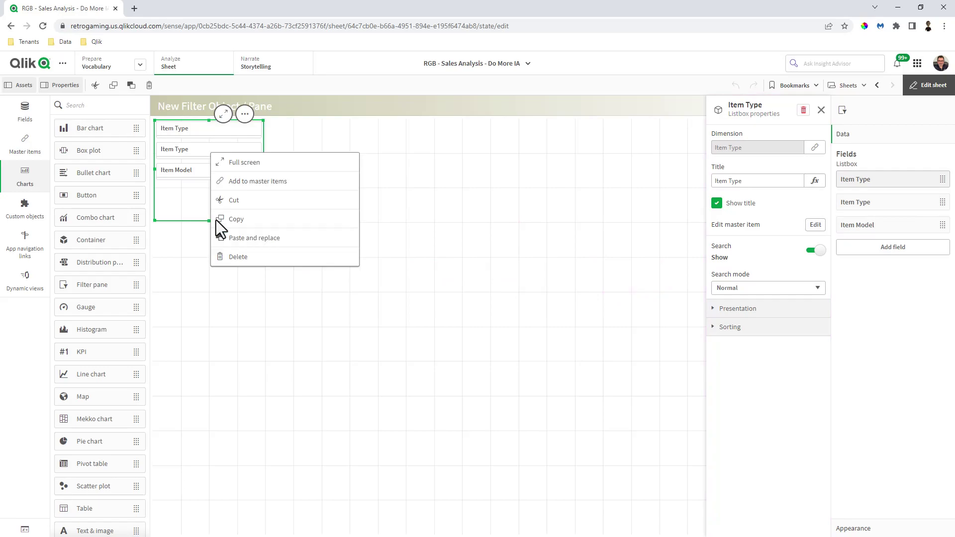
pyautogui.click(239, 259)
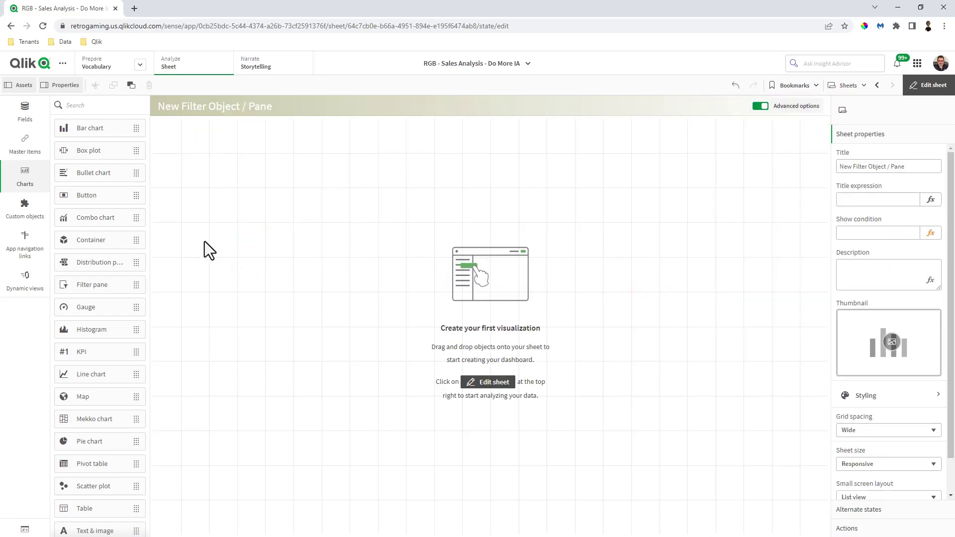
# Place the Item Model master dimension on the sheet as a listbox and narrow it to 5 x 6 grid cells
pyautogui.click(25, 143)
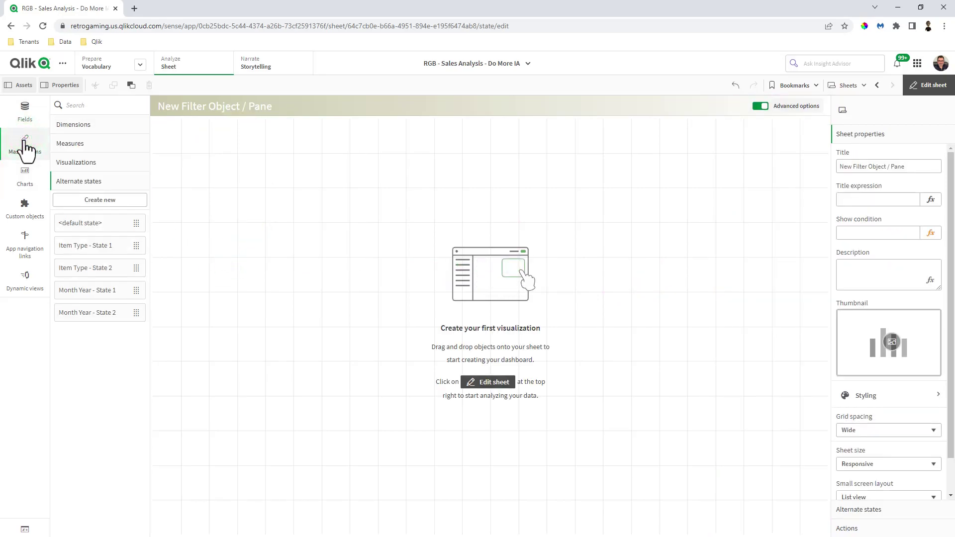
pyautogui.click(73, 125)
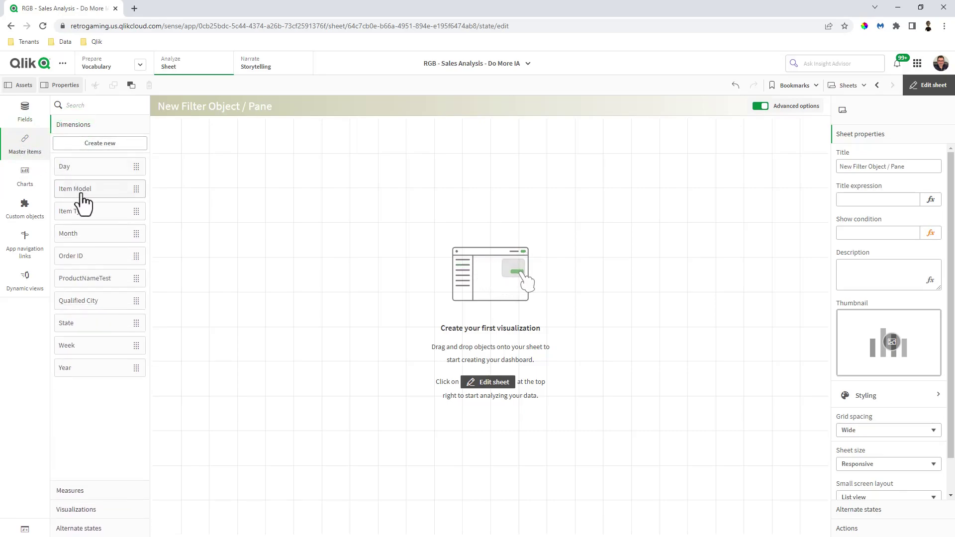
pyautogui.press('shift')
pyautogui.moveTo(82, 199); pyautogui.dragTo(192, 179)
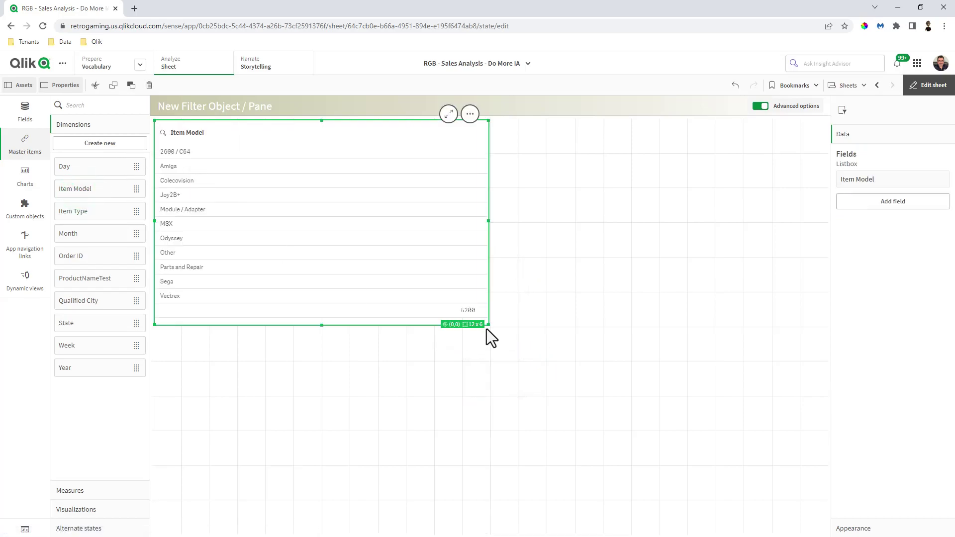
pyautogui.moveTo(488, 325); pyautogui.dragTo(281, 310)
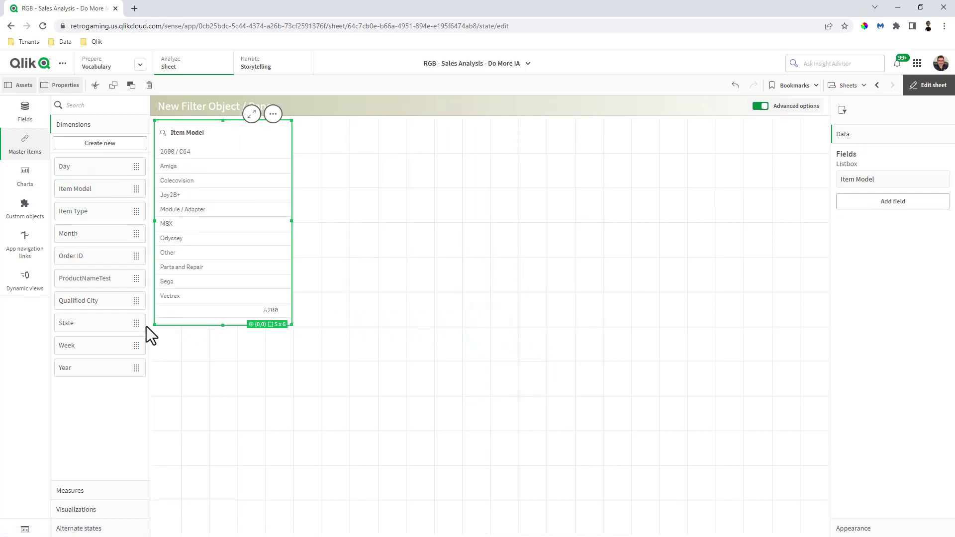
# Place the Item Type and Year master dimensions as separate listboxes side by side, following the Item Model listbox
pyautogui.moveTo(91, 214); pyautogui.dragTo(332, 204)
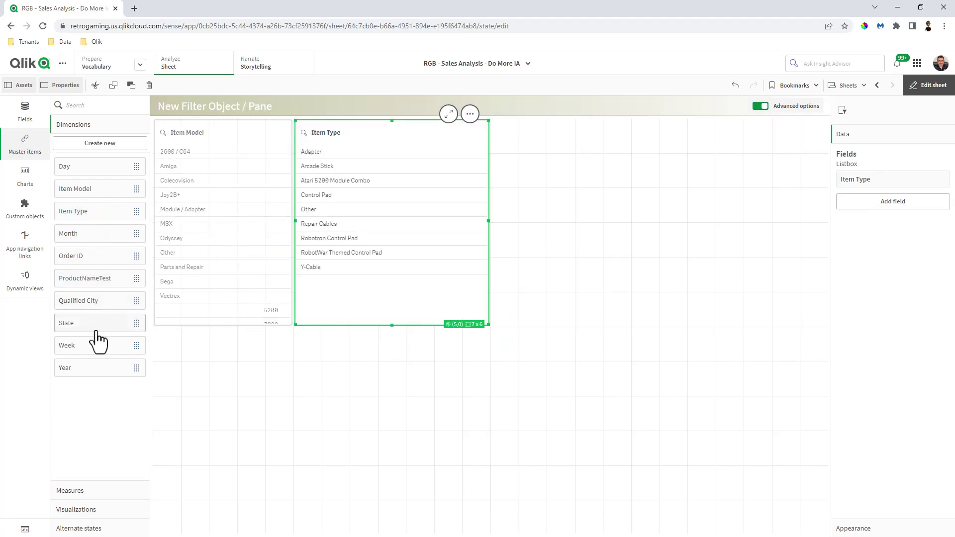
pyautogui.moveTo(84, 373); pyautogui.dragTo(539, 213)
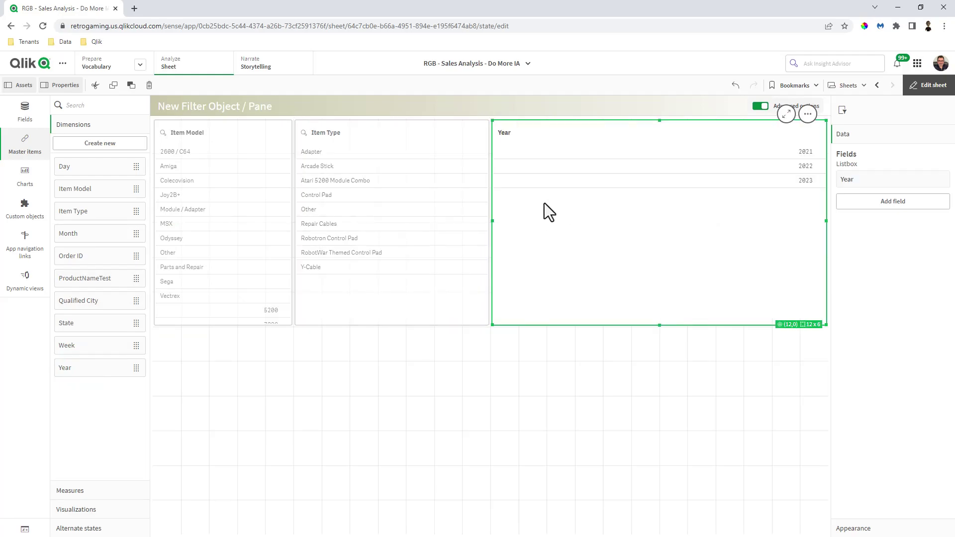
# Show the Year listbox's data in a grid and move the listbox below the Item Model and Item Type ones
pyautogui.click(871, 182)
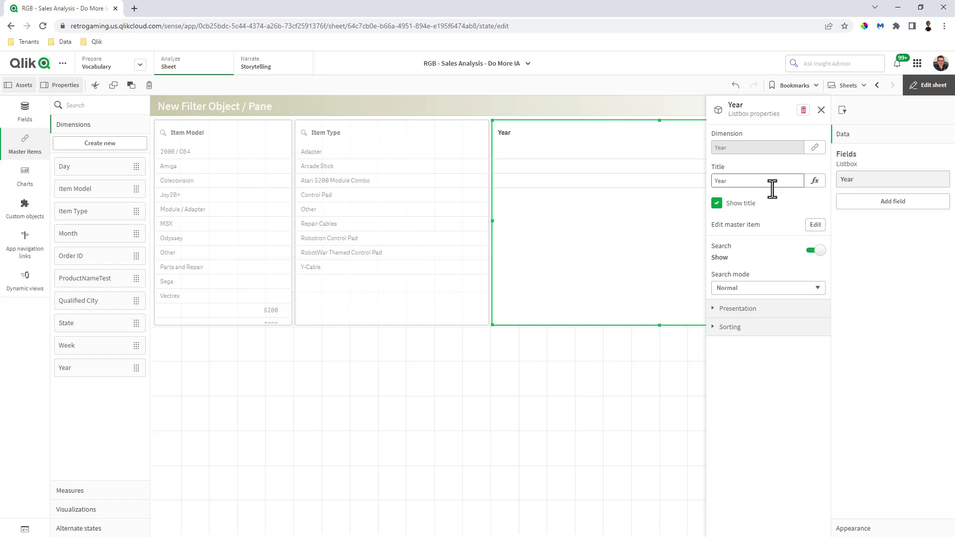
pyautogui.click(740, 309)
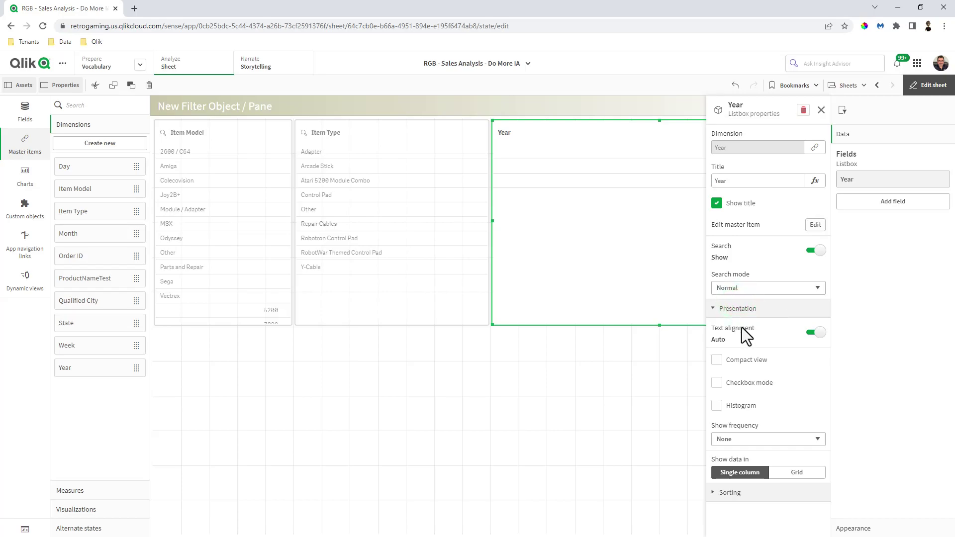
pyautogui.click(791, 475)
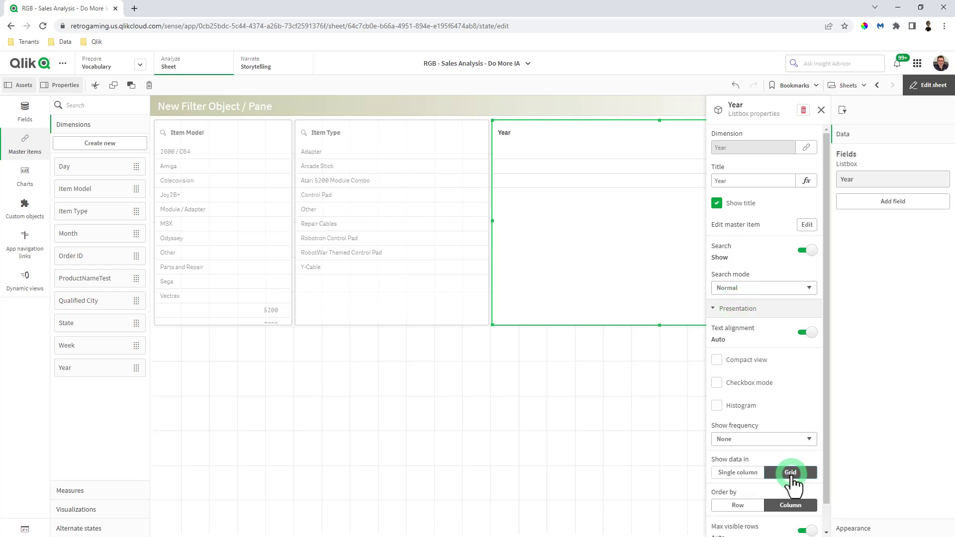
pyautogui.moveTo(657, 260); pyautogui.dragTo(467, 343)
# Order the Year listbox's grid by row and switch its text alignment to custom, aligned left
pyautogui.click(859, 181)
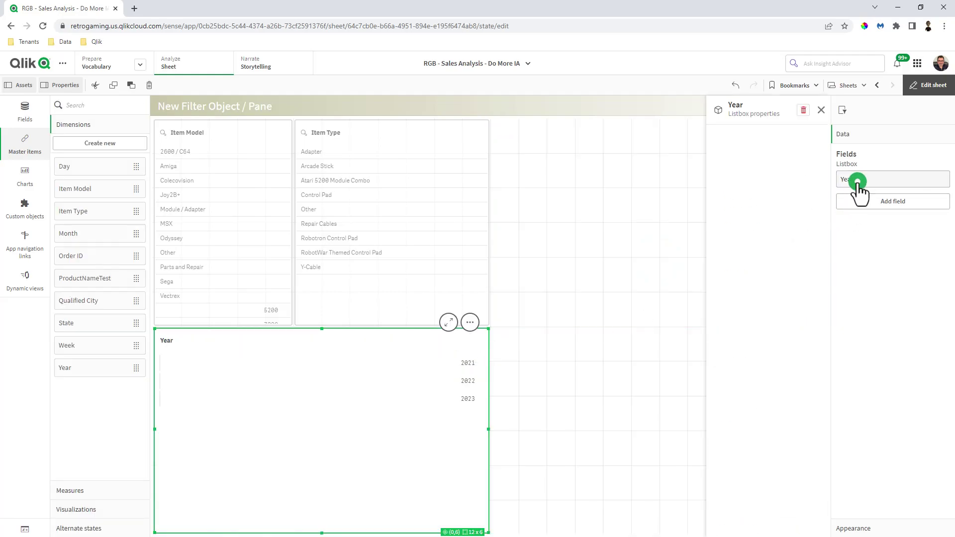
pyautogui.scroll(-1, 750, 487)
pyautogui.click(747, 478)
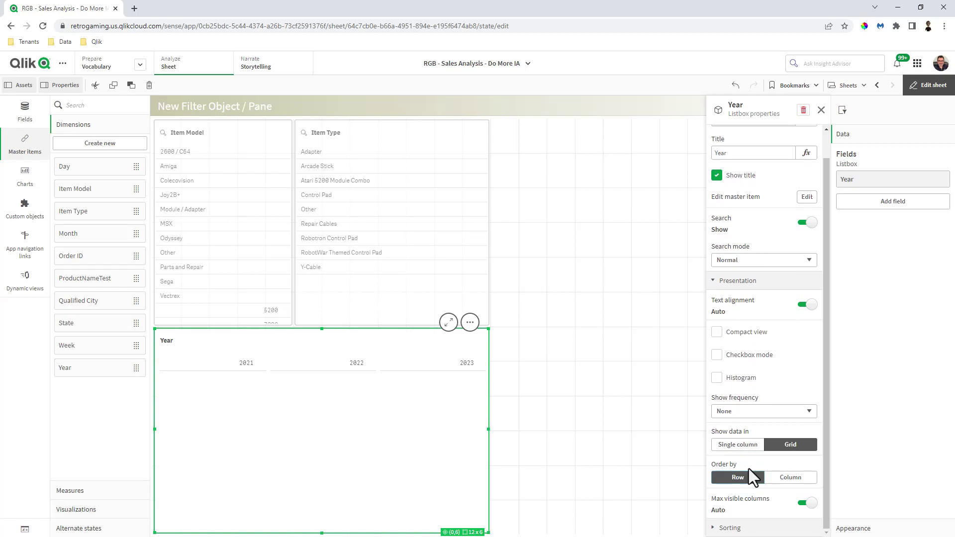
pyautogui.click(806, 304)
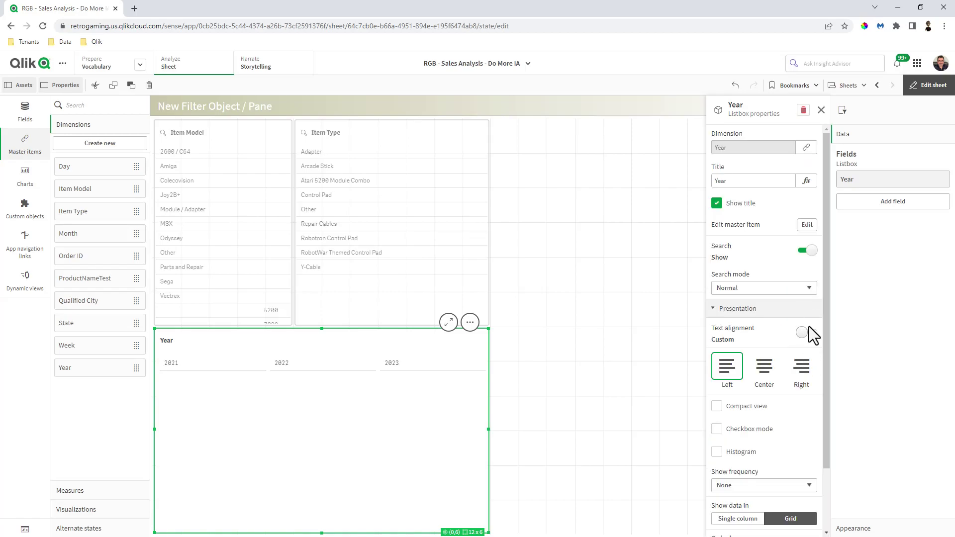
# Turn on checkbox mode for the Year listbox
pyautogui.scroll(-2, 785, 358)
pyautogui.click(748, 380)
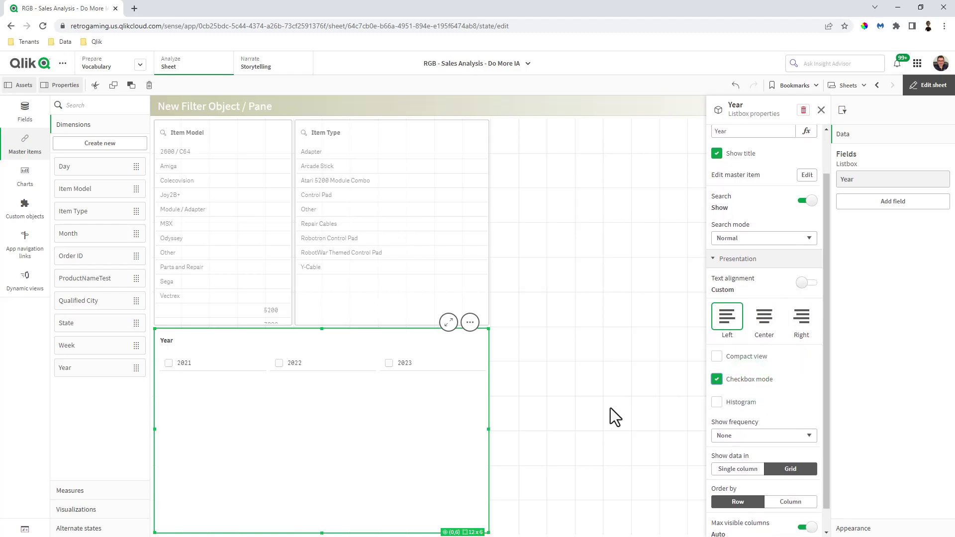
pyautogui.click(502, 395)
# Swap the Year and Item Model listboxes so Year comes first and Item Model follows Item Type, sizing Year to 5 x 2 grid cells
pyautogui.moveTo(409, 415); pyautogui.dragTo(240, 177)
pyautogui.moveTo(237, 383); pyautogui.dragTo(575, 196)
pyautogui.click(251, 270)
pyautogui.moveTo(222, 324); pyautogui.dragTo(238, 186)
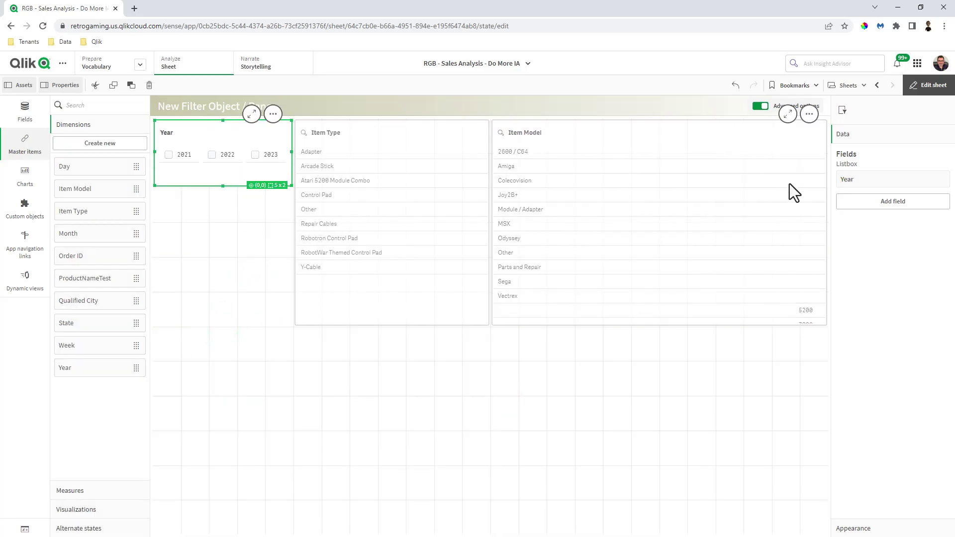
# Hide the title of the Year listbox
pyautogui.click(891, 185)
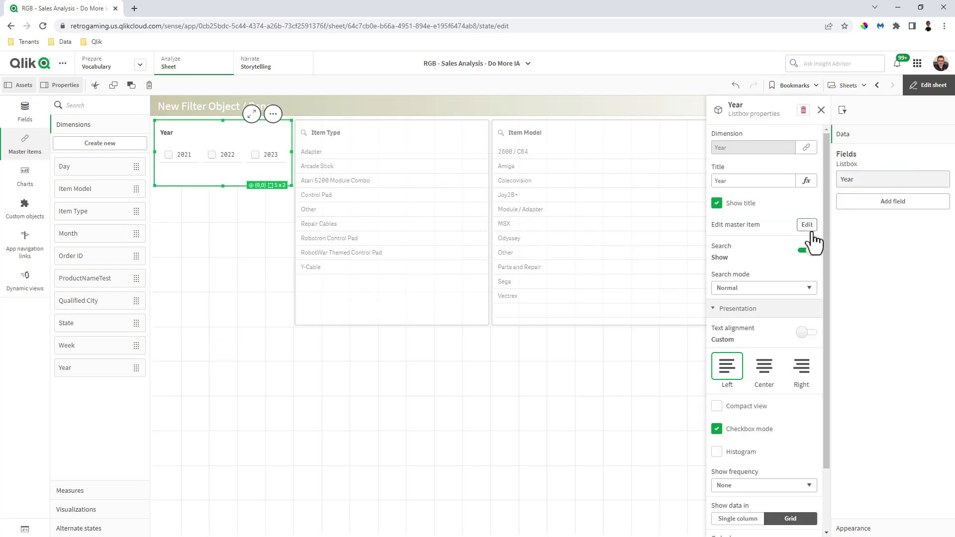
pyautogui.click(740, 203)
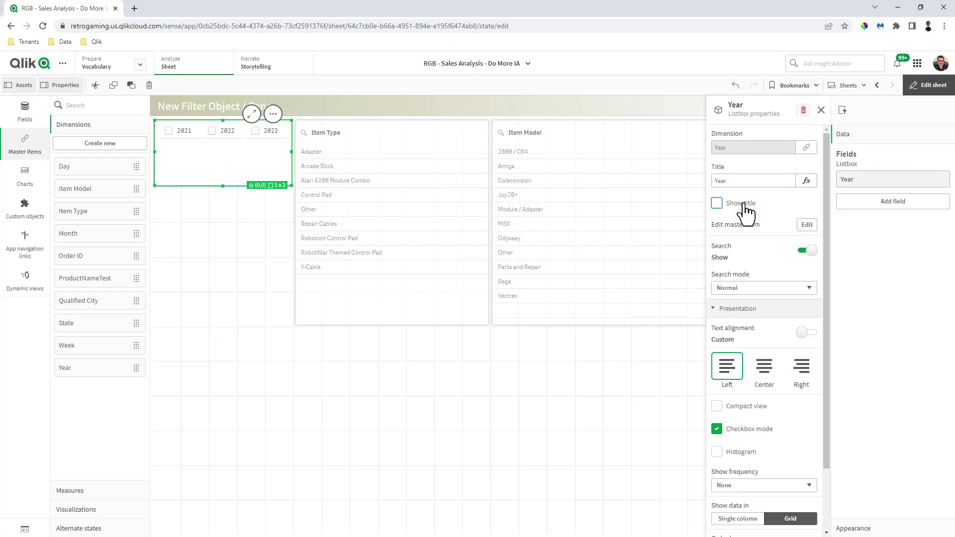
pyautogui.click(639, 384)
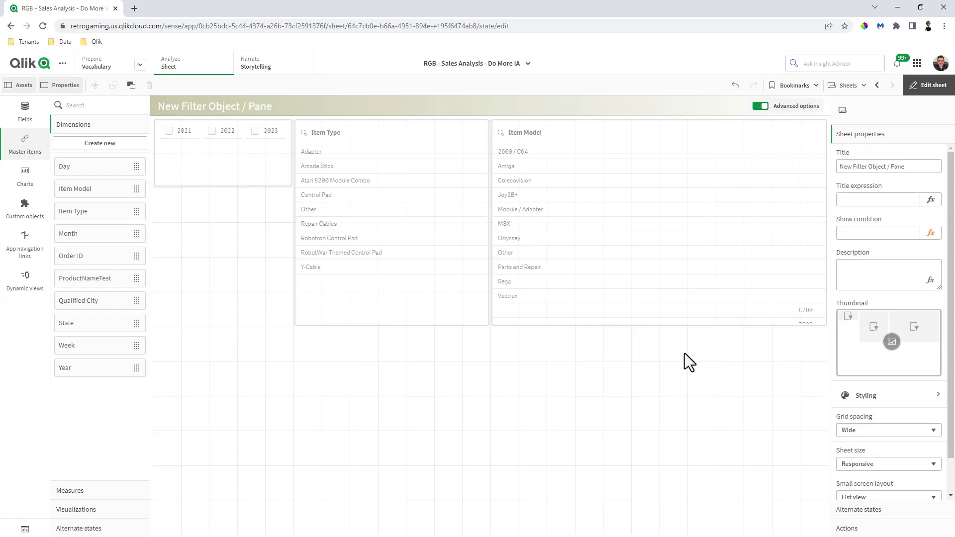
# Try hiding the title of the Item Model listbox and show it again
pyautogui.moveTo(667, 315)
pyautogui.click(673, 187)
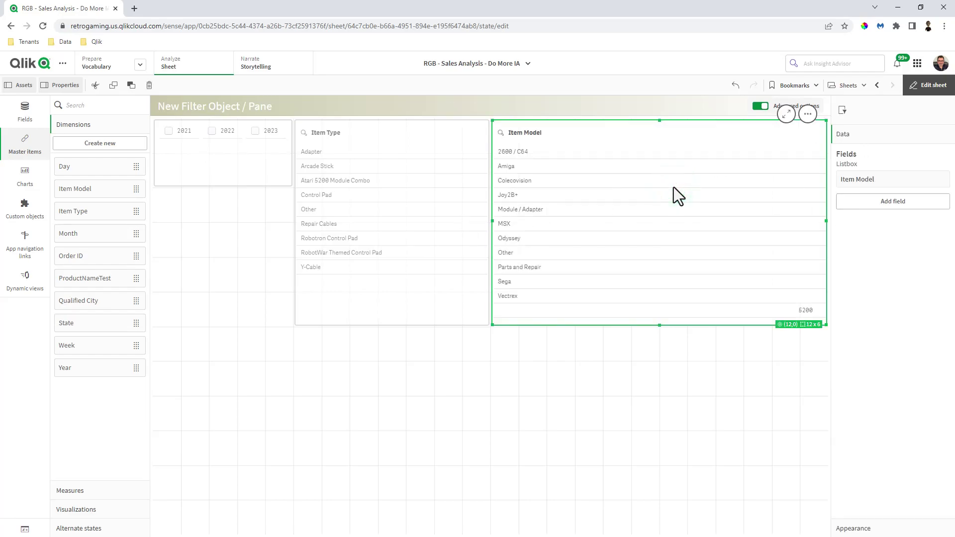
pyautogui.click(853, 181)
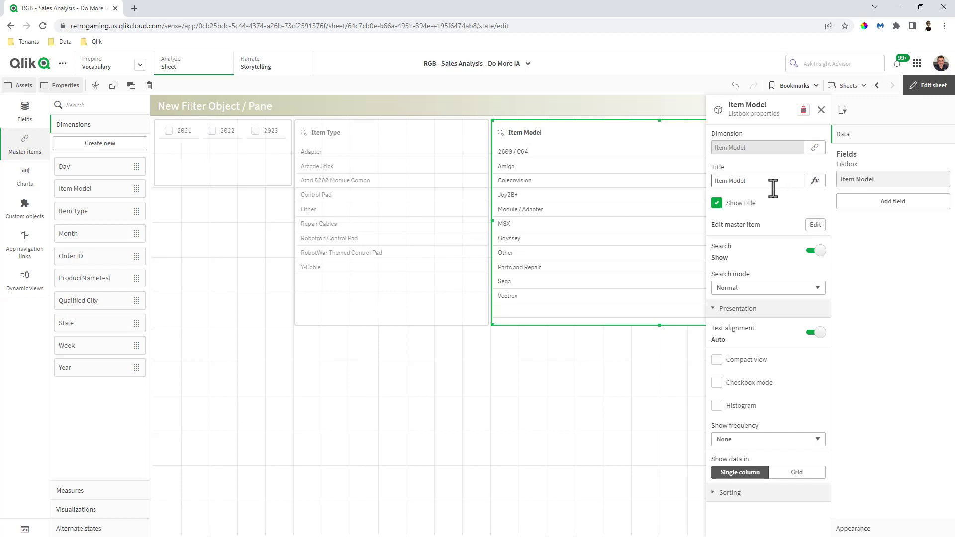
pyautogui.click(719, 204)
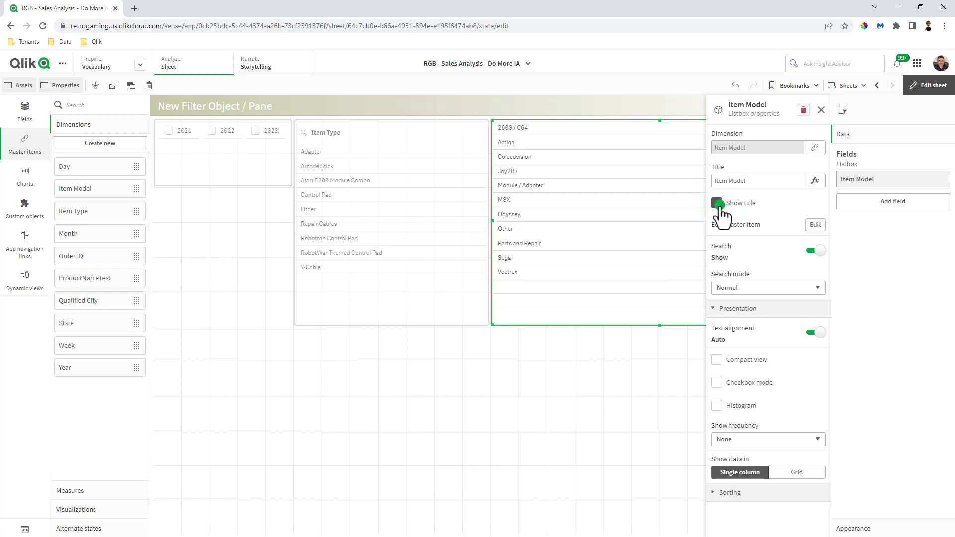
pyautogui.click(718, 203)
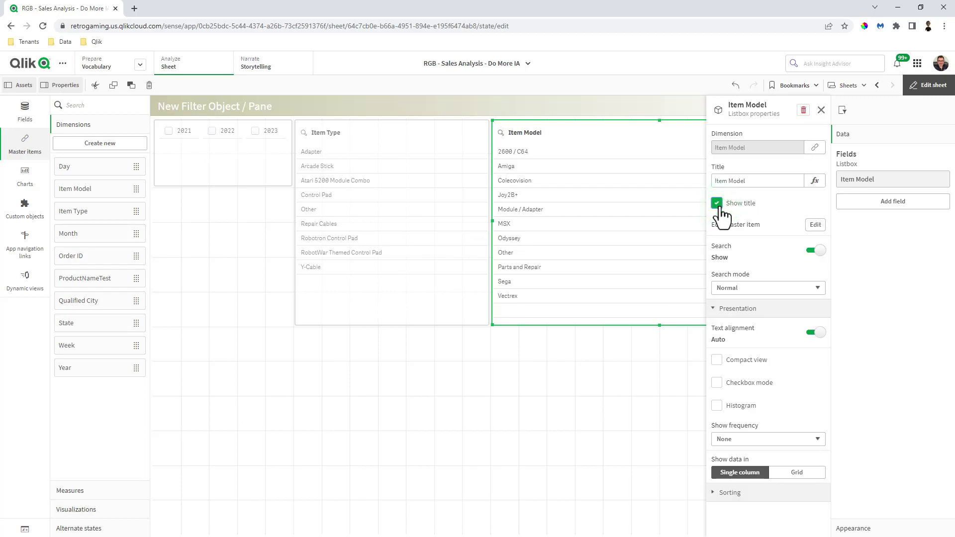
# Open the Item Model master dimension's definition for editing and cancel without making changes
pyautogui.click(818, 224)
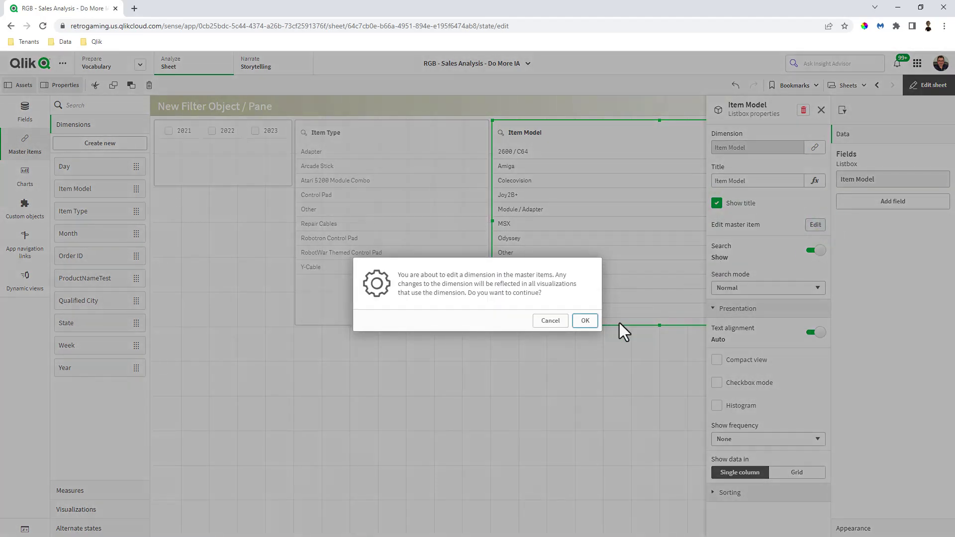
pyautogui.click(592, 321)
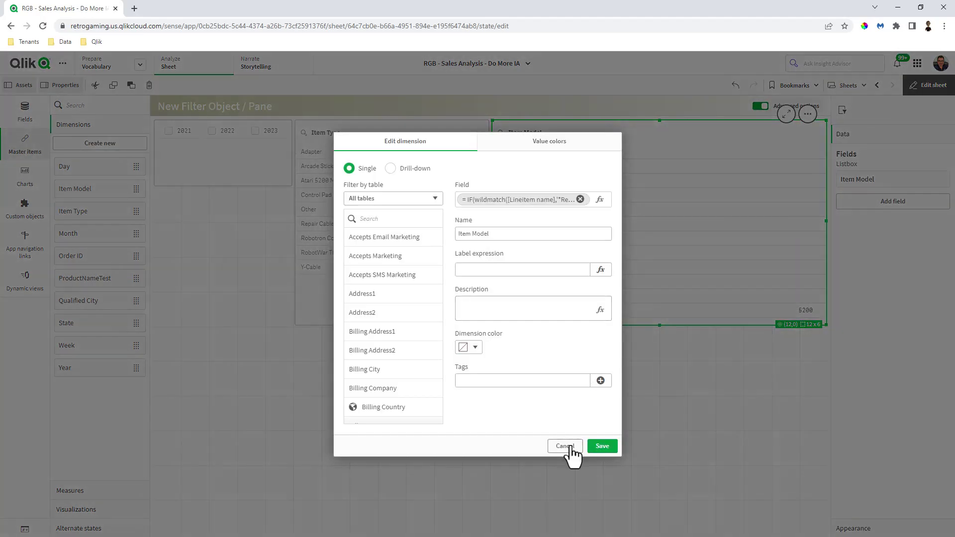
pyautogui.click(571, 447)
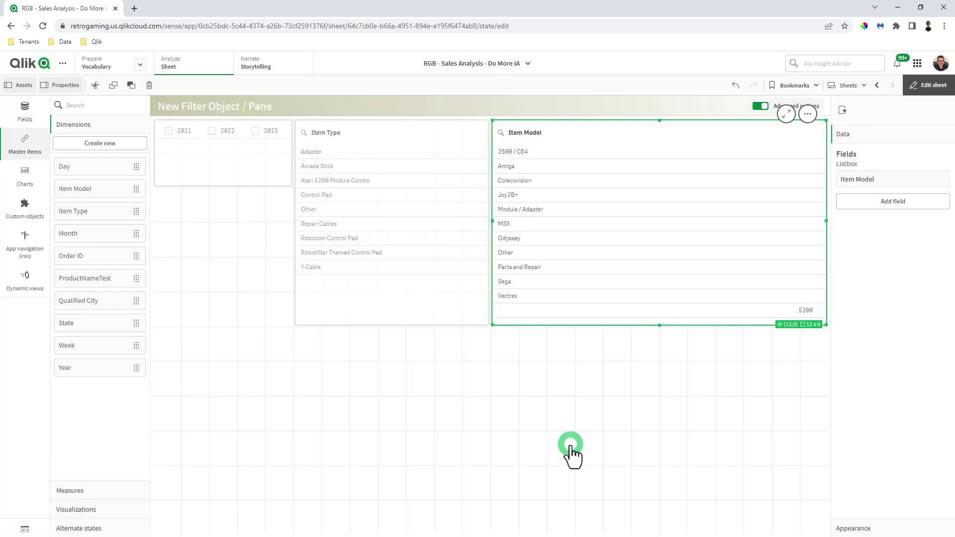
# Turn the Item Model listbox's search off and back on, and set its search mode to Wildcard
pyautogui.click(858, 180)
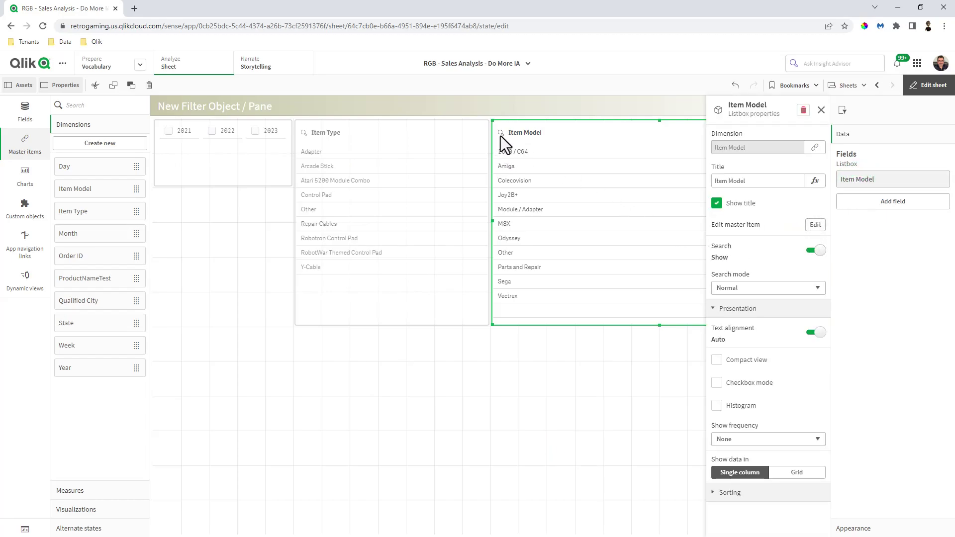
pyautogui.click(810, 250)
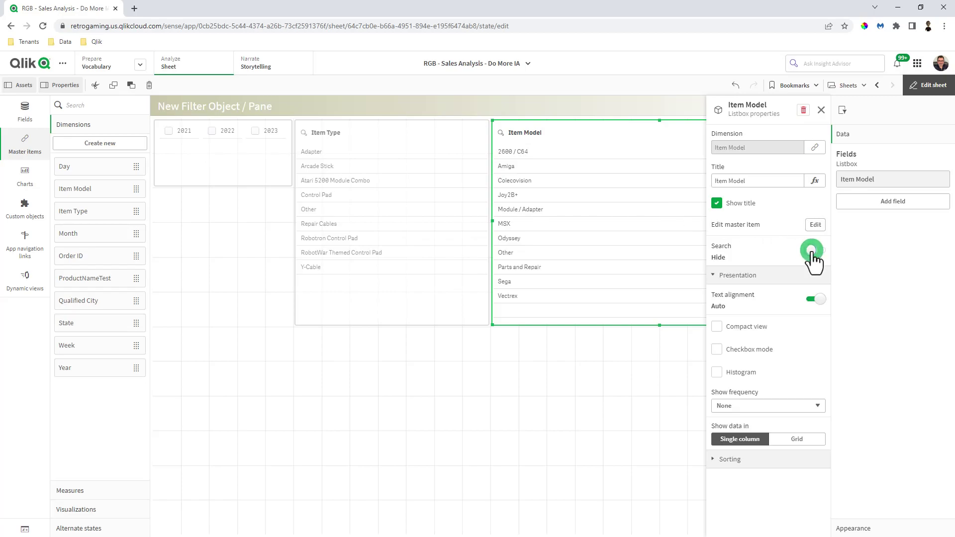
pyautogui.click(810, 251)
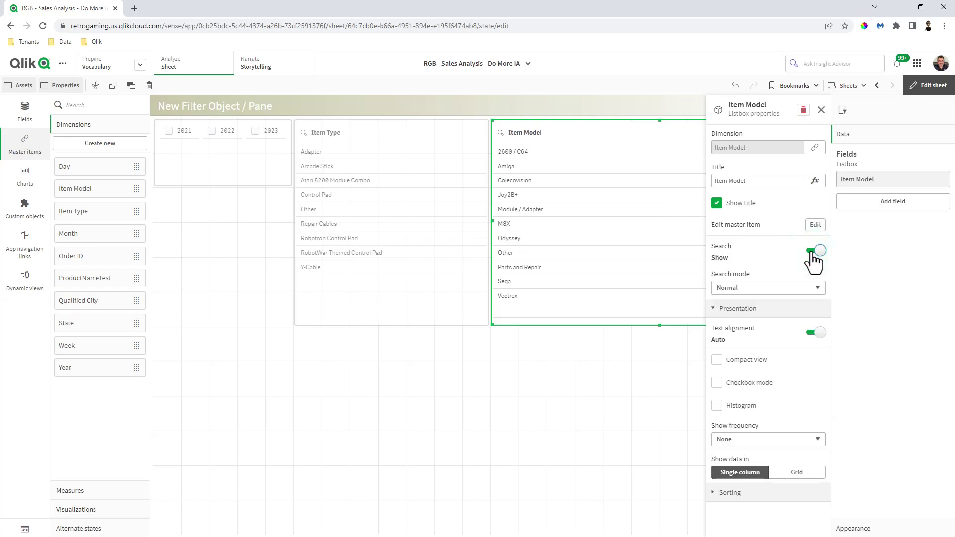
pyautogui.click(789, 288)
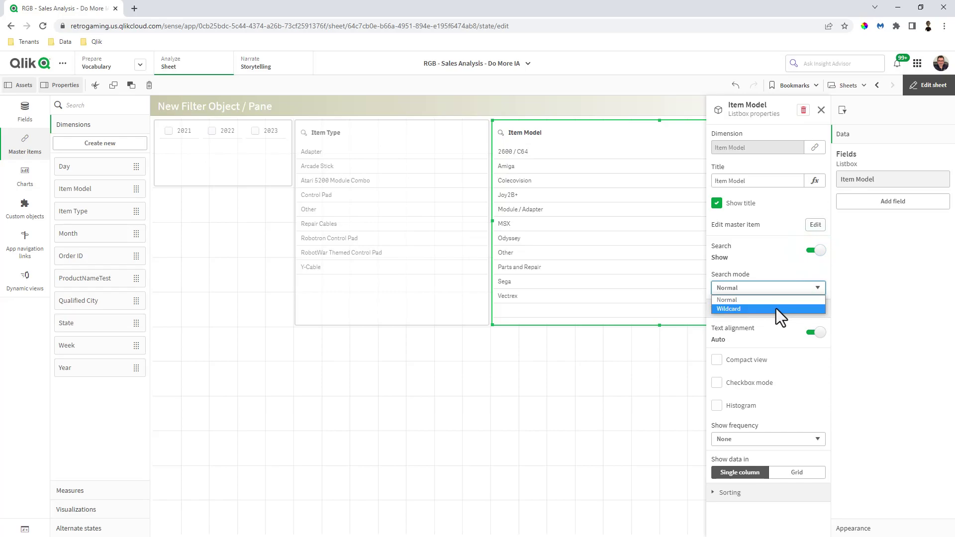
pyautogui.click(775, 308)
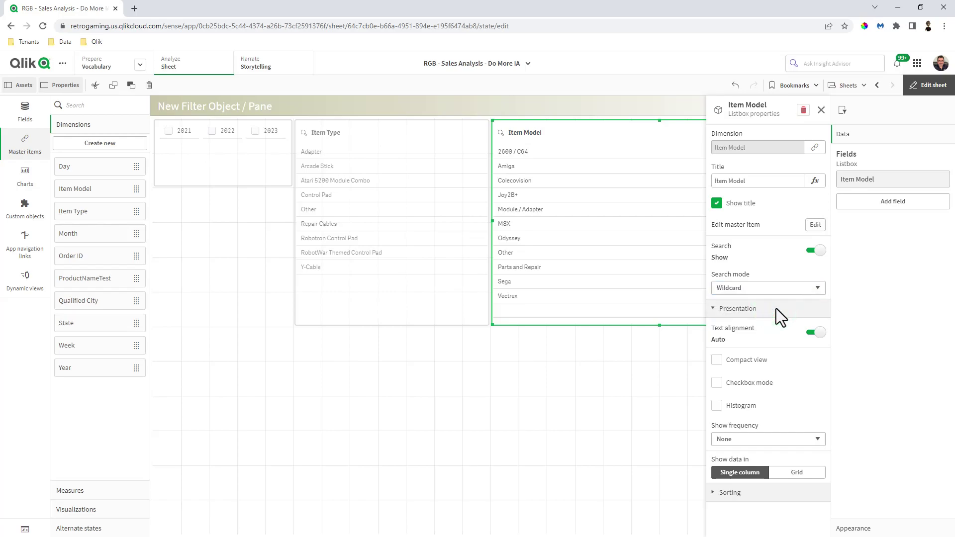
# Leave sheet editing and test the Item Model listbox's wildcard search with *col*, cancelling the search without selecting anything
pyautogui.click(924, 87)
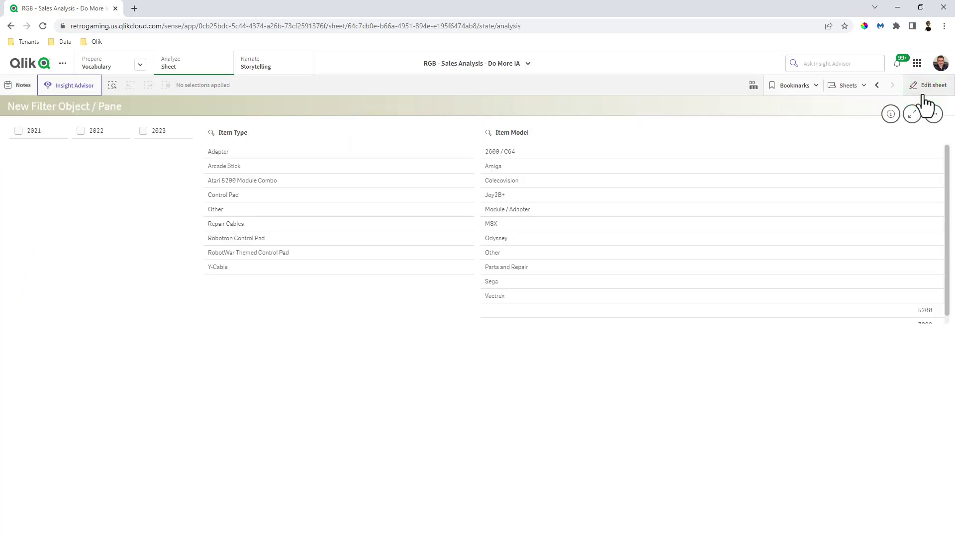
pyautogui.click(488, 138)
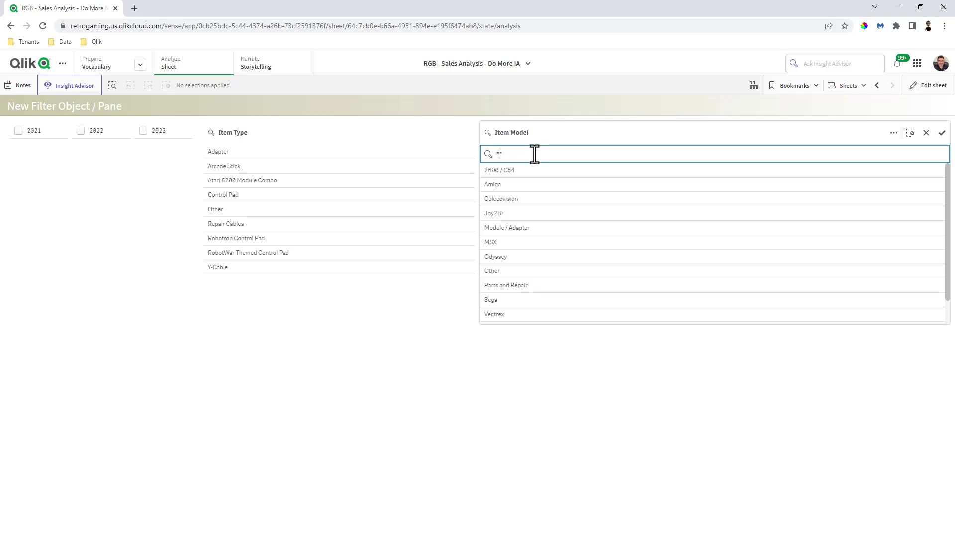
pyautogui.write('col*')
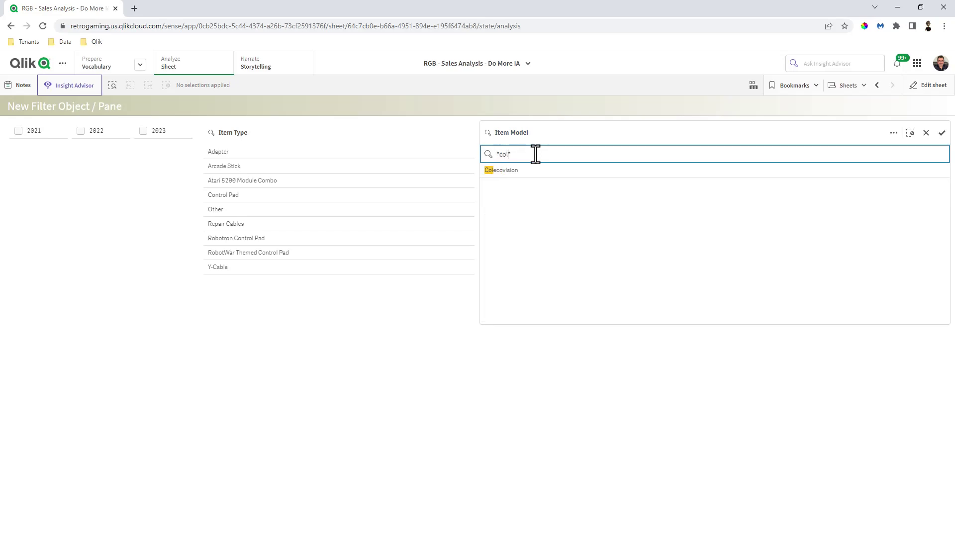
pyautogui.click(926, 134)
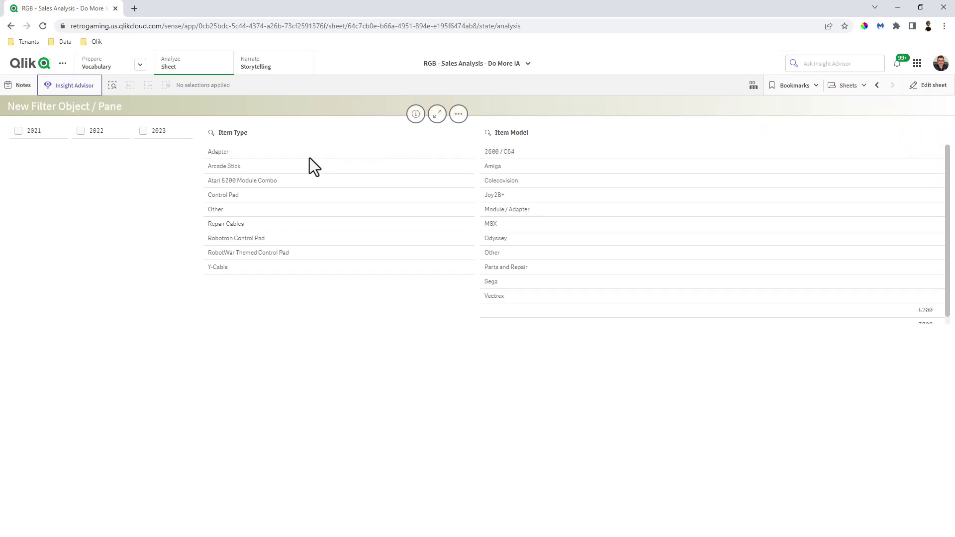
# Return to editing the sheet and set the Item Type listbox's search mode to Wildcard
pyautogui.click(926, 87)
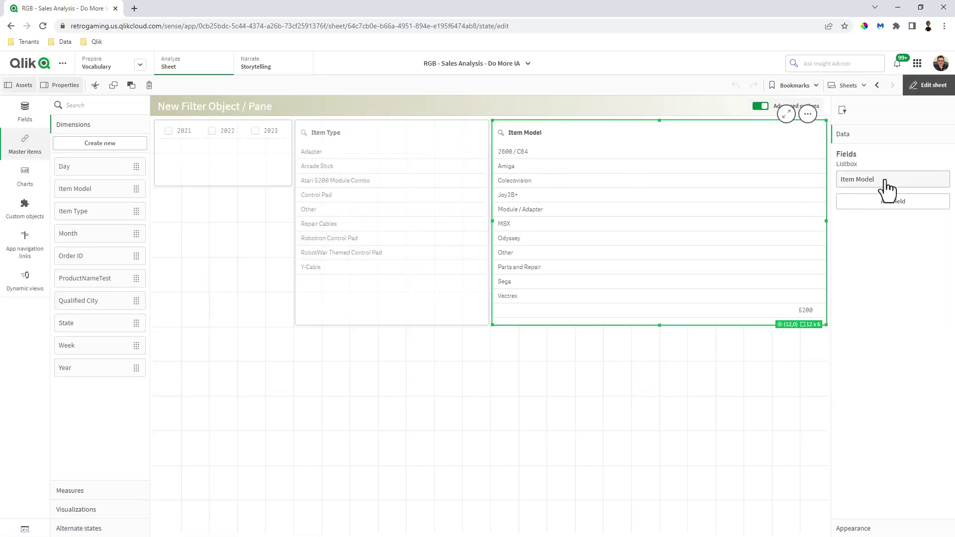
pyautogui.click(458, 182)
pyautogui.click(845, 183)
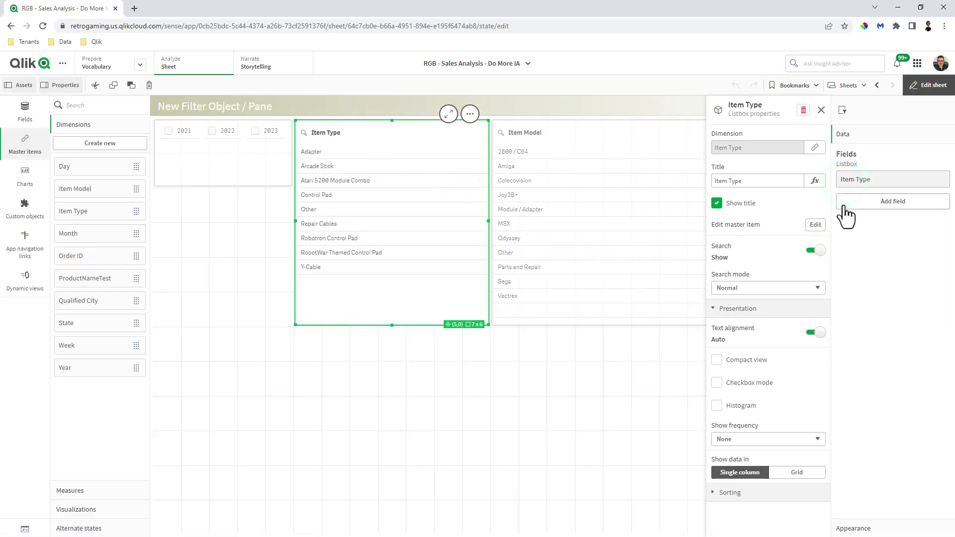
pyautogui.click(794, 289)
pyautogui.click(776, 309)
# Leave sheet editing, search the Item Type listbox for *pad*, and check the Item Model listbox's search before cancelling it
pyautogui.click(930, 97)
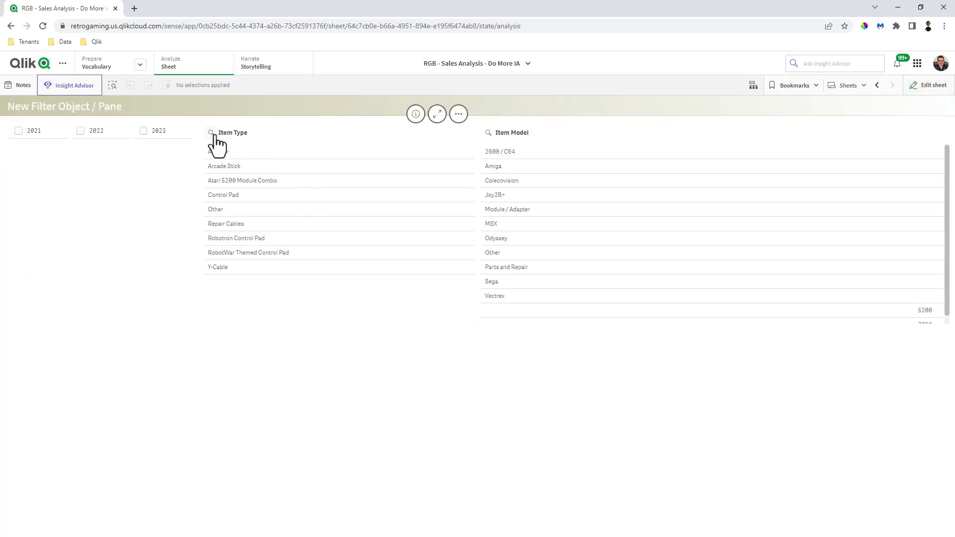
pyautogui.click(231, 138)
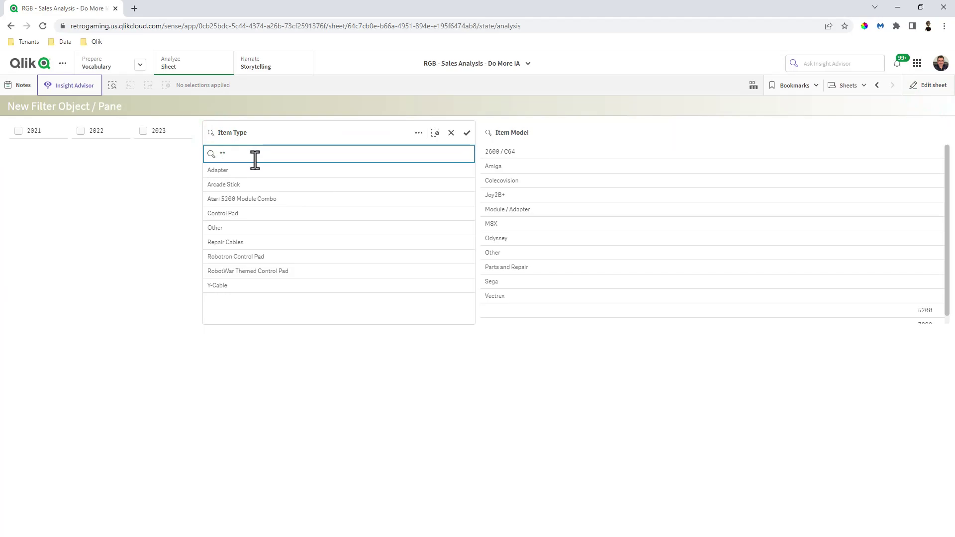
pyautogui.write('pad')
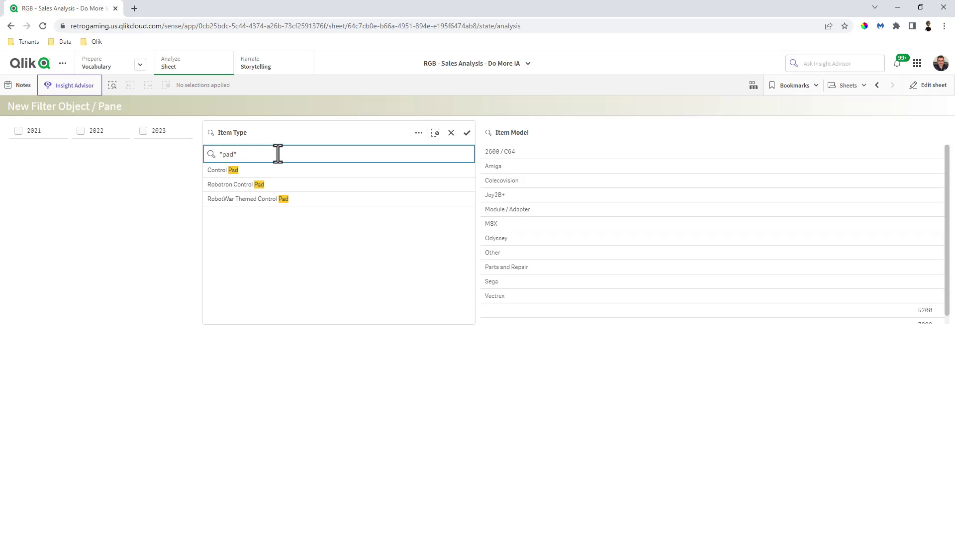
pyautogui.click(486, 133)
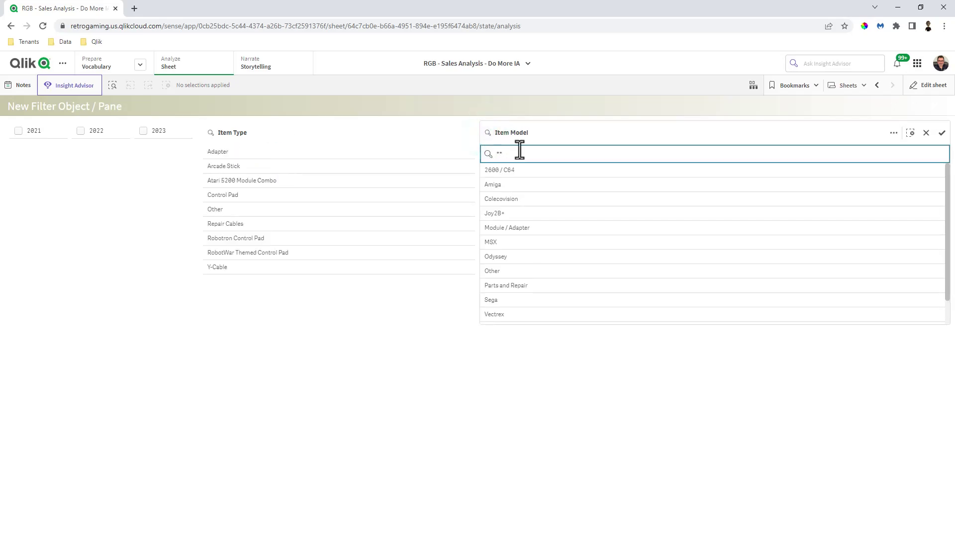
pyautogui.click(931, 136)
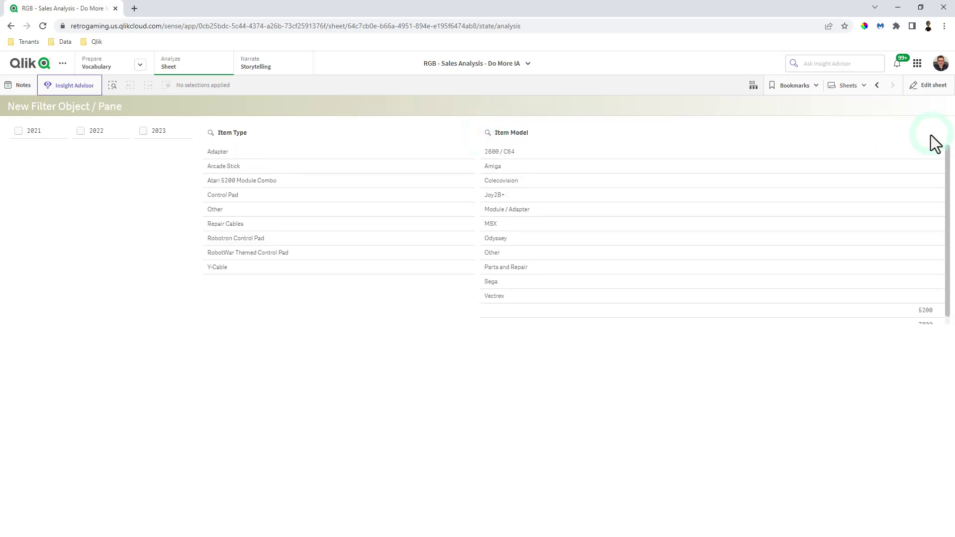
# Return to editing the sheet and set the Item Model listbox's search mode to Normal
pyautogui.click(931, 92)
pyautogui.click(693, 185)
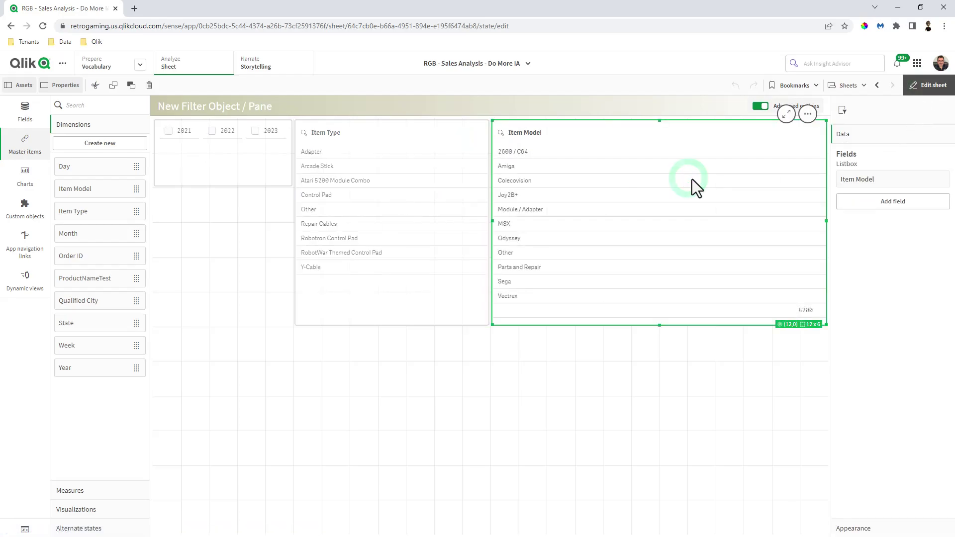
pyautogui.click(891, 180)
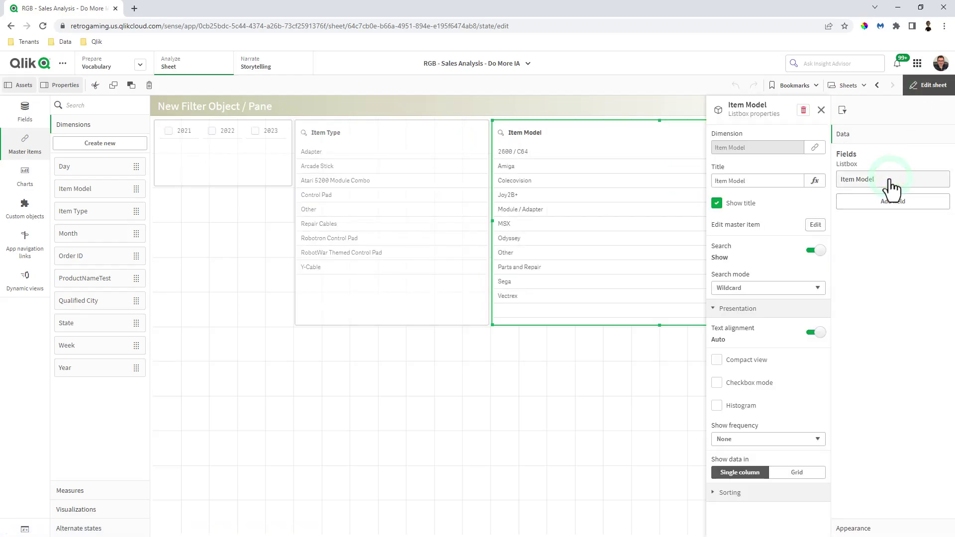
pyautogui.click(766, 288)
pyautogui.click(762, 300)
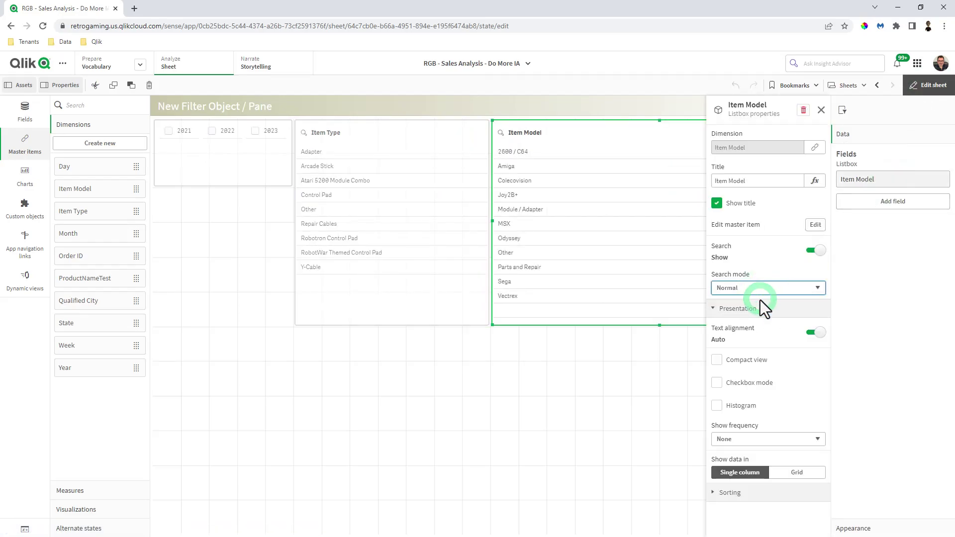
# Leave sheet editing and open the searches of the Item Model and Item Type listboxes to compare their modes
pyautogui.click(928, 91)
pyautogui.click(490, 143)
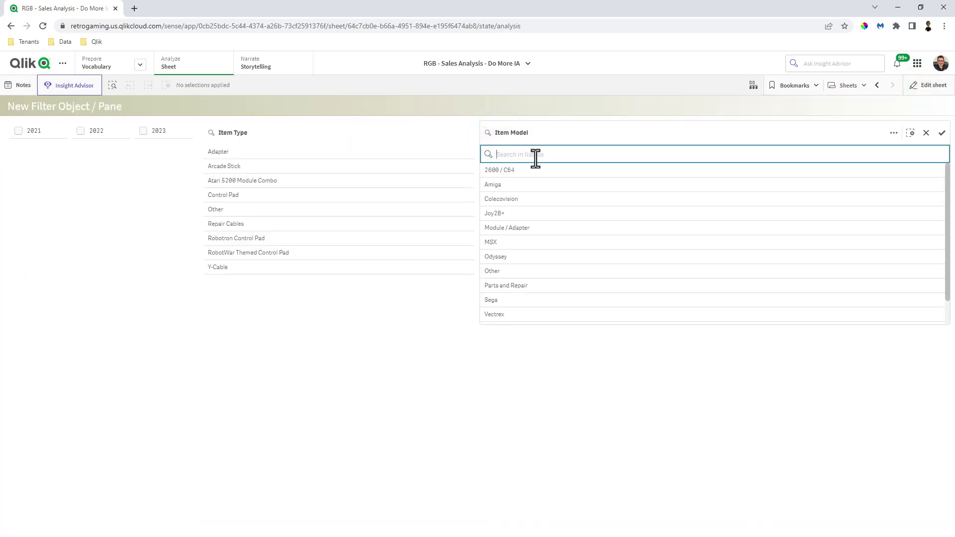
pyautogui.click(219, 133)
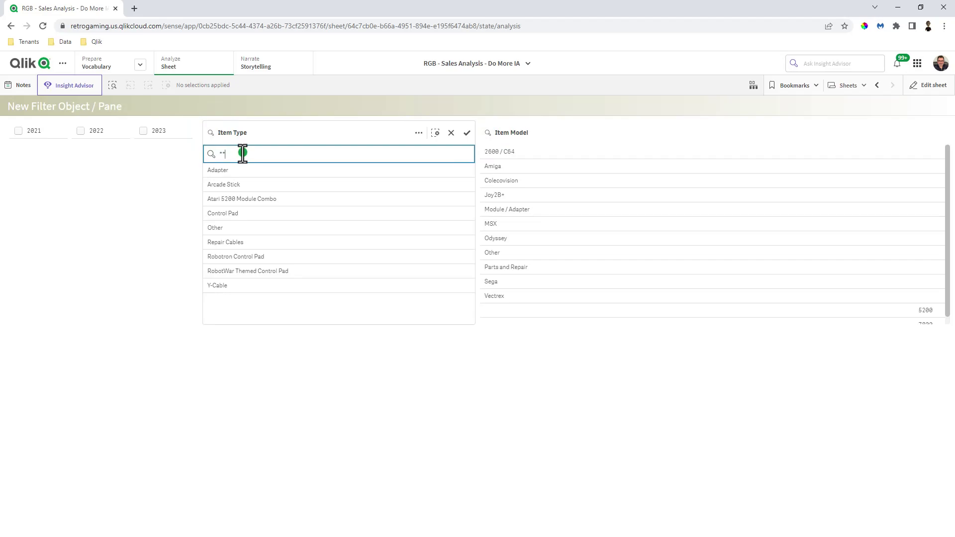
# Search the Item Model listbox for *m* and close the search without selecting a value
pyautogui.click(502, 144)
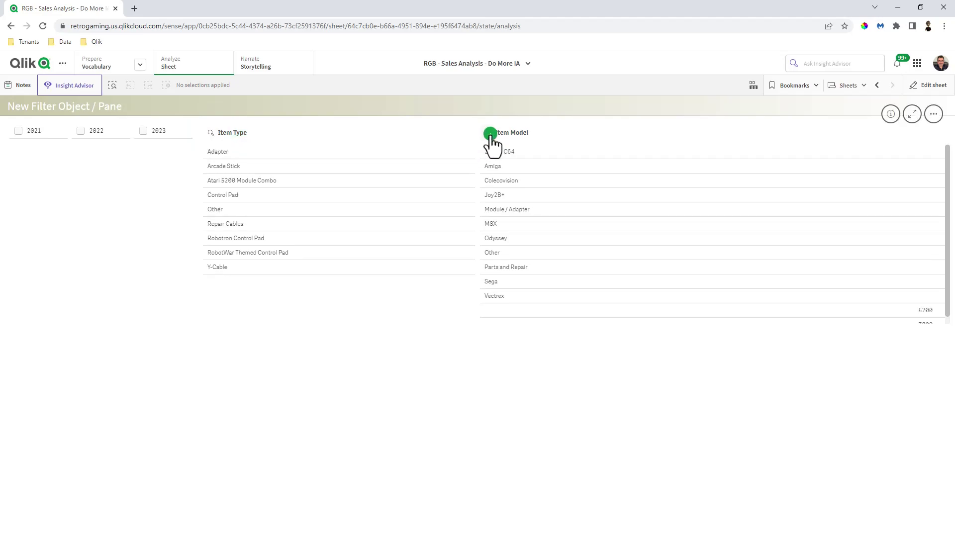
pyautogui.write('*')
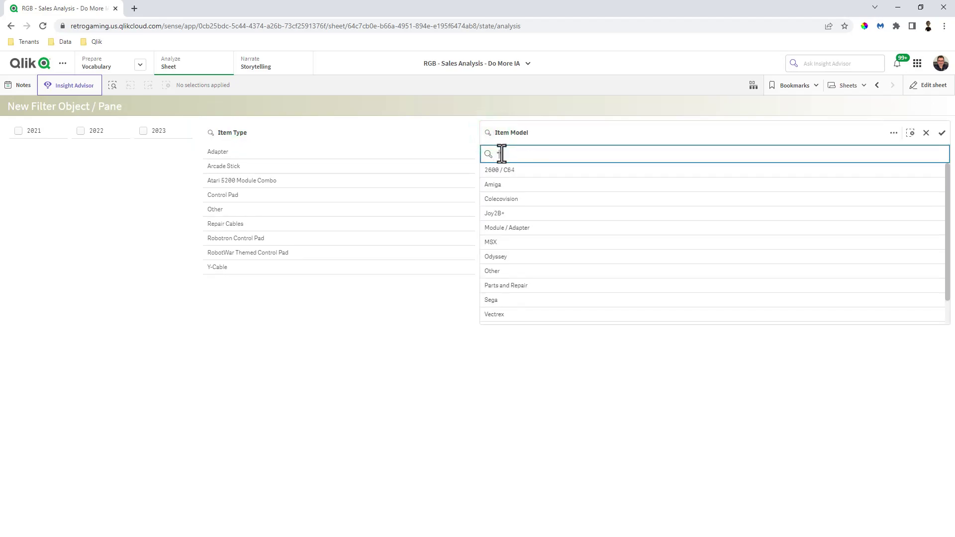
pyautogui.write('m*')
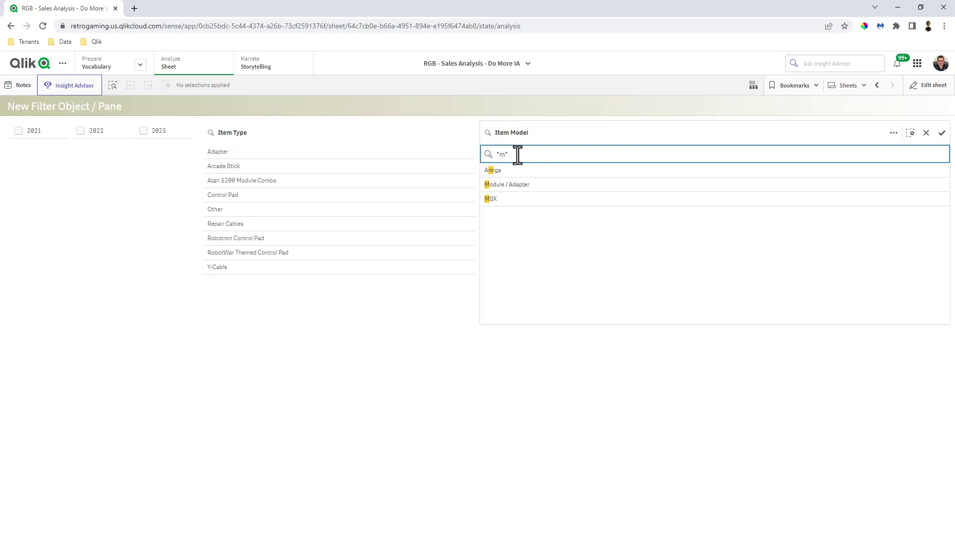
pyautogui.click(941, 133)
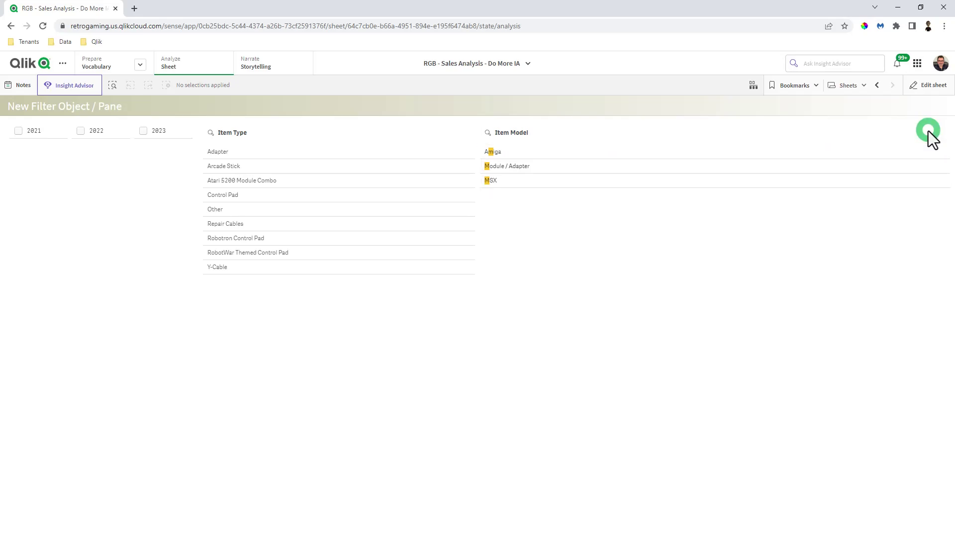
# Return to editing the sheet and give the Item Model listbox custom text alignment, trying Center and Right before choosing Left
pyautogui.click(925, 91)
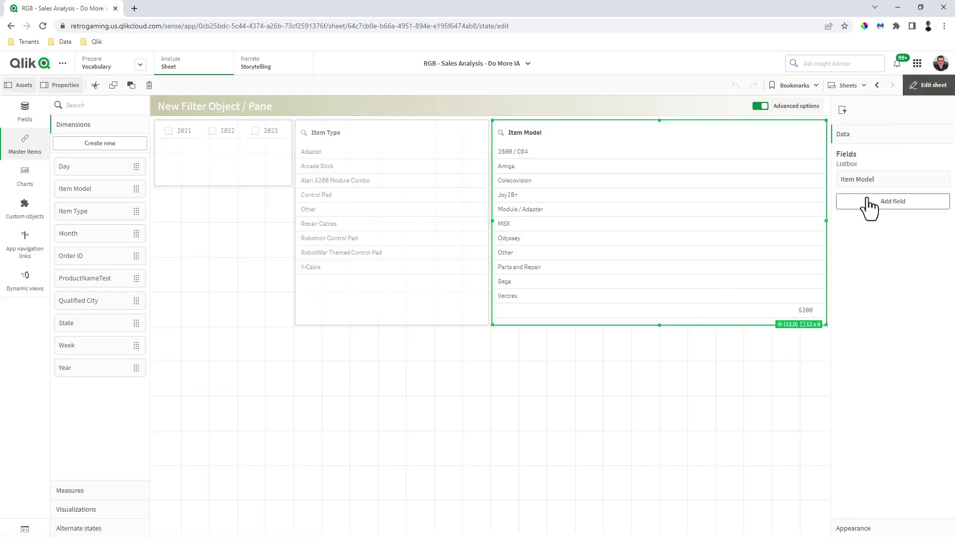
pyautogui.click(865, 180)
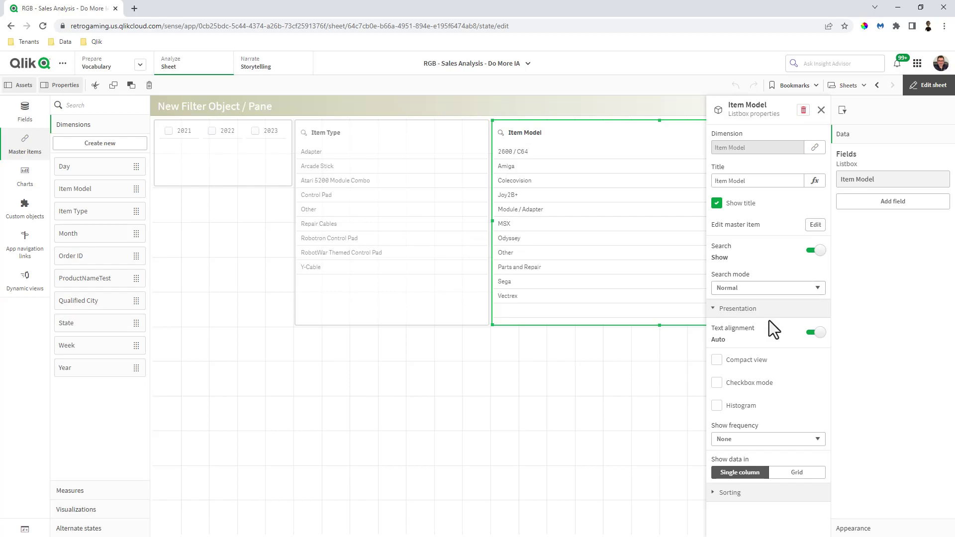
pyautogui.click(815, 332)
pyautogui.click(763, 370)
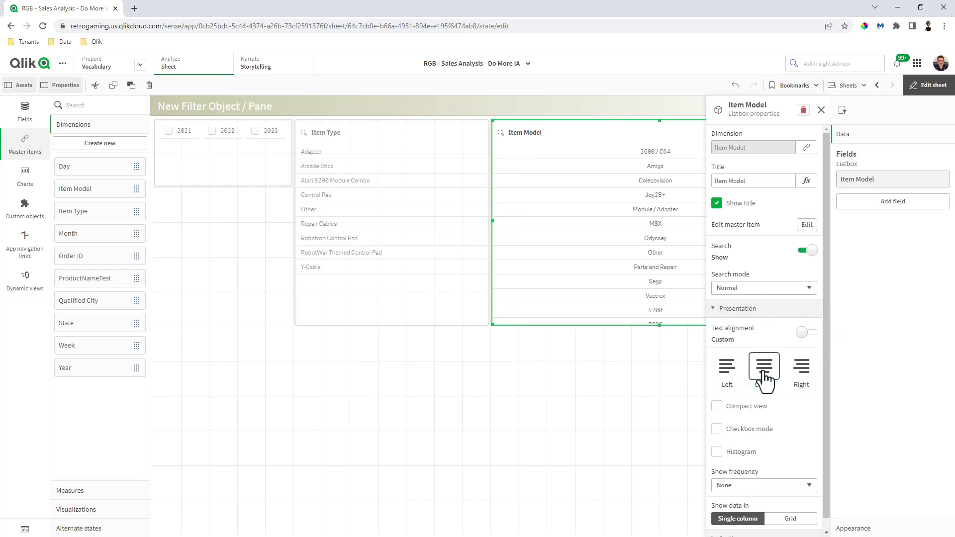
pyautogui.click(792, 374)
pyautogui.click(762, 371)
pyautogui.click(727, 368)
# Try compact view and checkbox mode on the Item Model listbox, switching each one off again
pyautogui.click(716, 407)
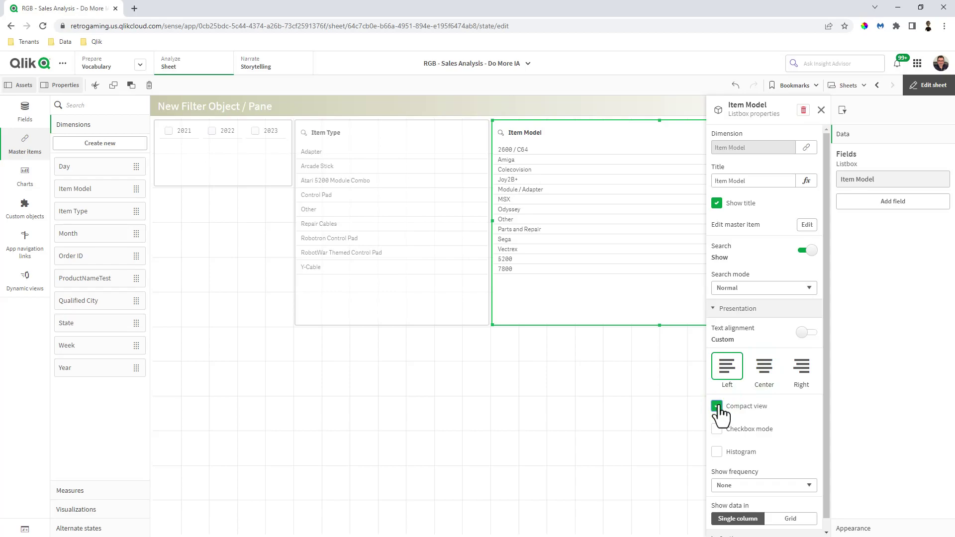
pyautogui.click(716, 406)
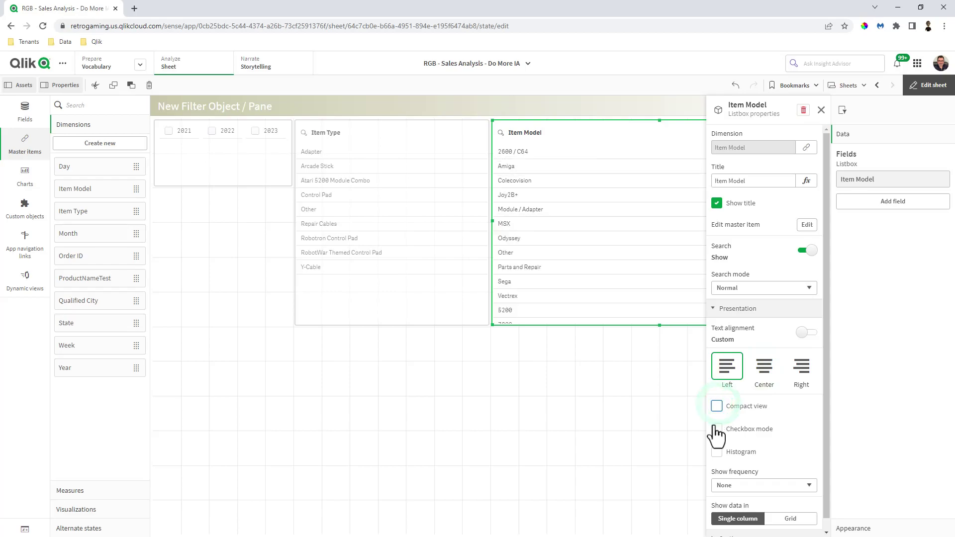
pyautogui.click(717, 429)
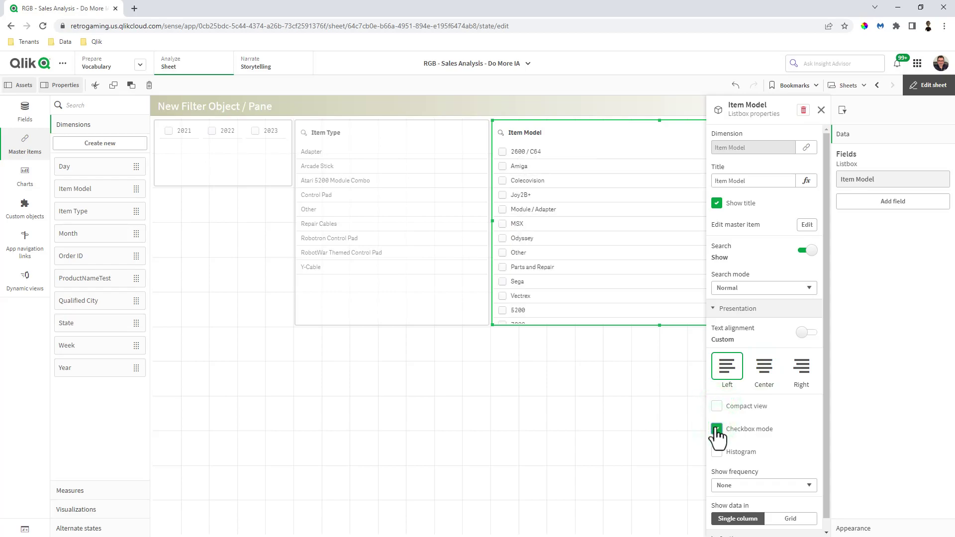
pyautogui.click(716, 429)
# Enable the histogram on the Item Model listbox and move the listbox below the Year and Item Type listboxes
pyautogui.click(716, 452)
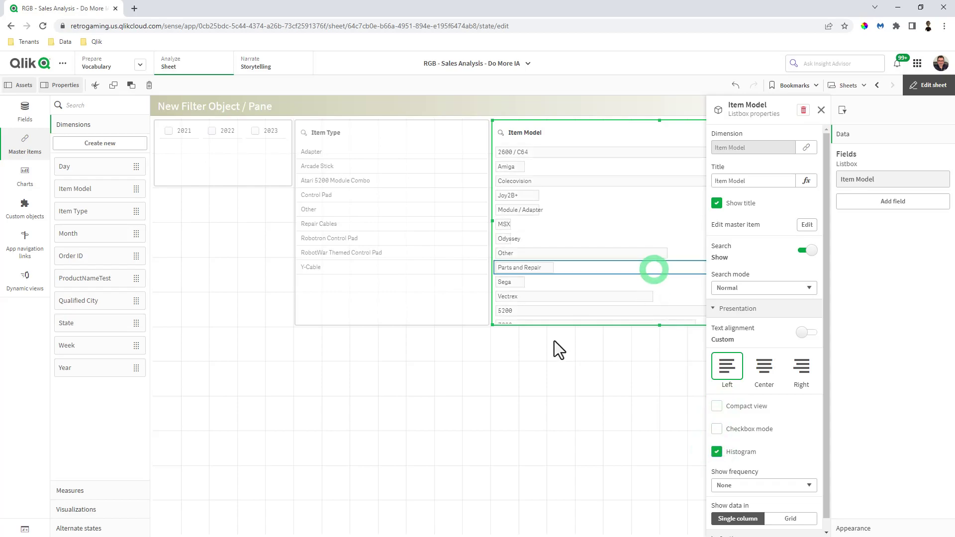
pyautogui.click(401, 363)
pyautogui.moveTo(576, 255); pyautogui.dragTo(377, 354)
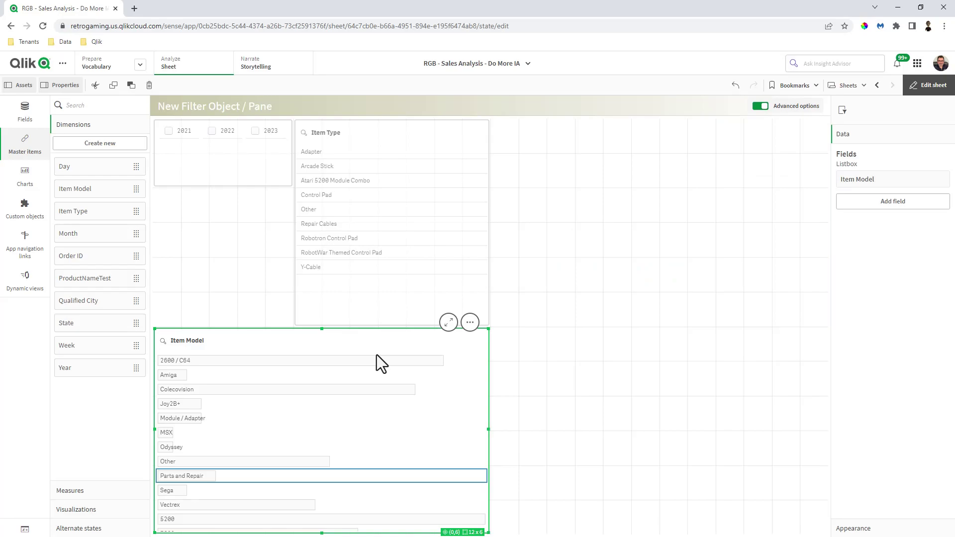
# Try Frequency count and Relative frequency (%) on the Item Model listbox, then set the frequency display back to None
pyautogui.click(875, 180)
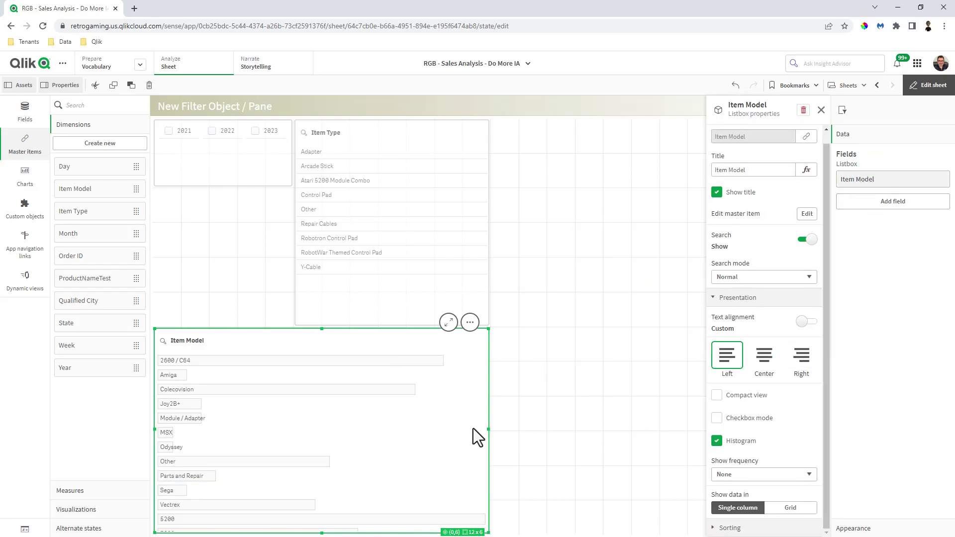
pyautogui.click(760, 476)
pyautogui.click(756, 495)
pyautogui.click(759, 475)
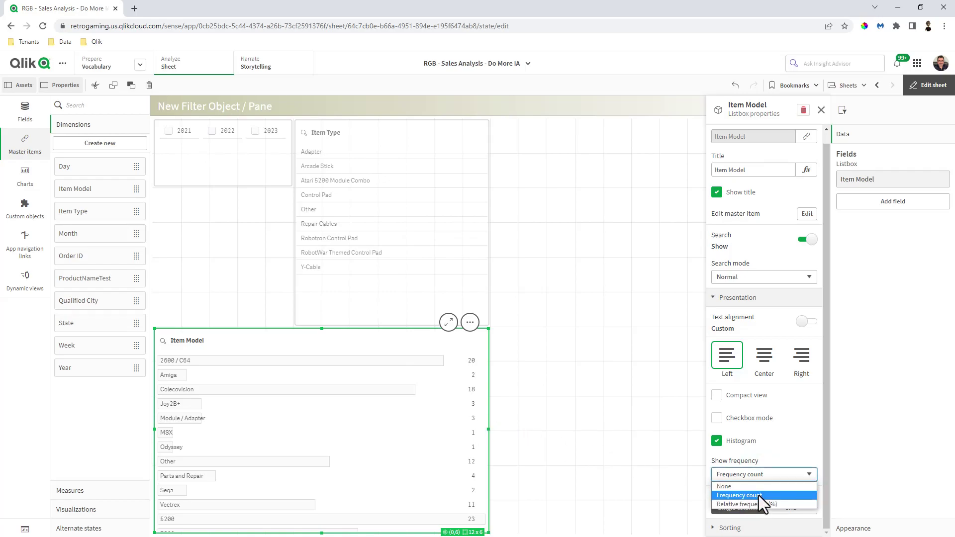
pyautogui.click(761, 502)
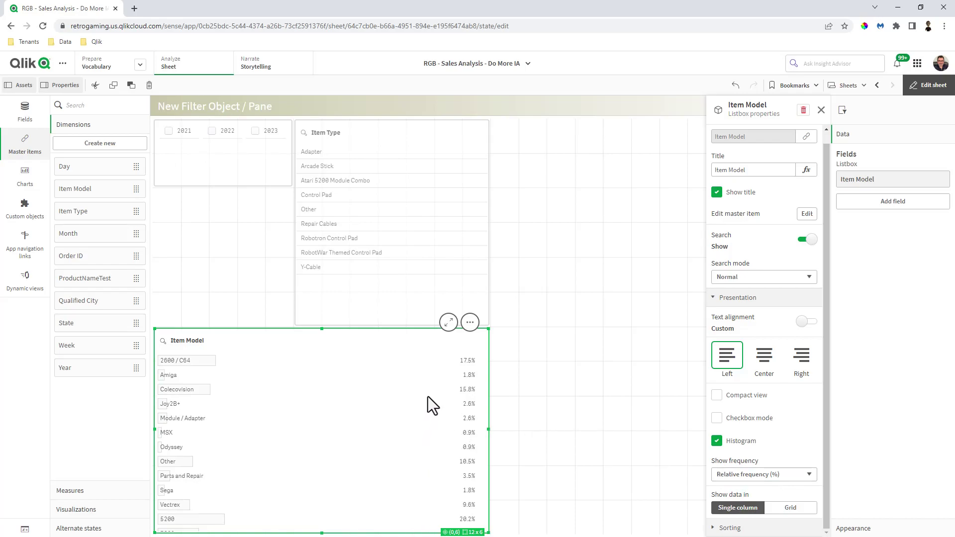
pyautogui.click(769, 476)
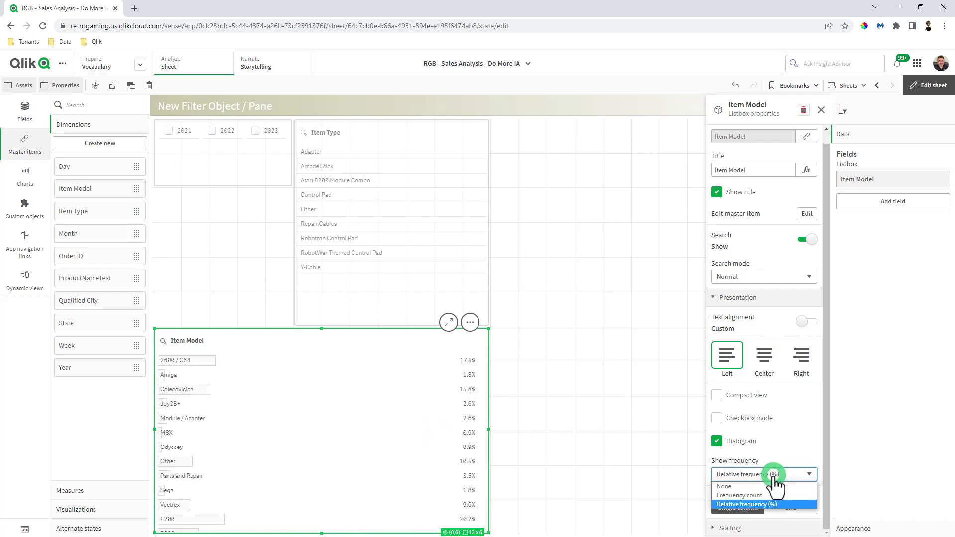
pyautogui.click(768, 488)
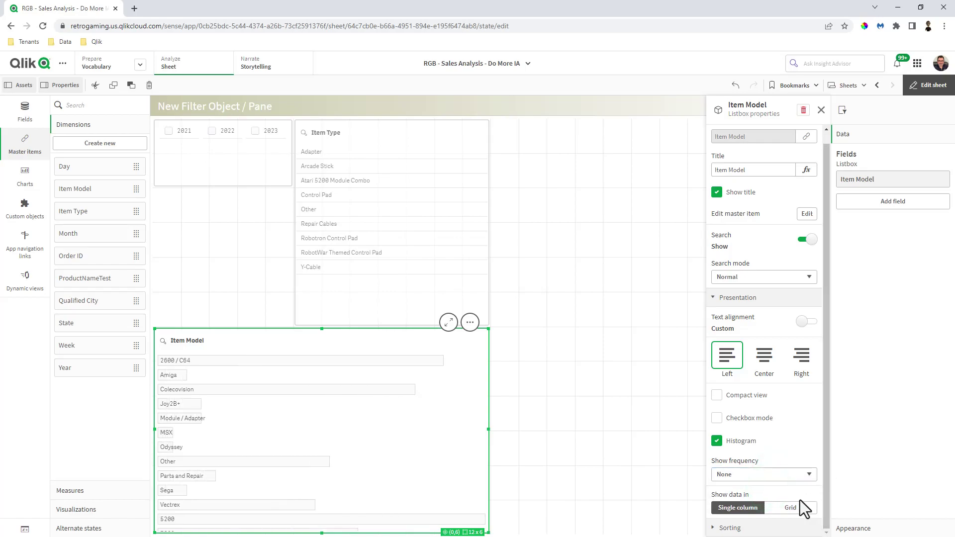
# Show the Item Model listbox's data in a grid ordered by Row
pyautogui.click(749, 507)
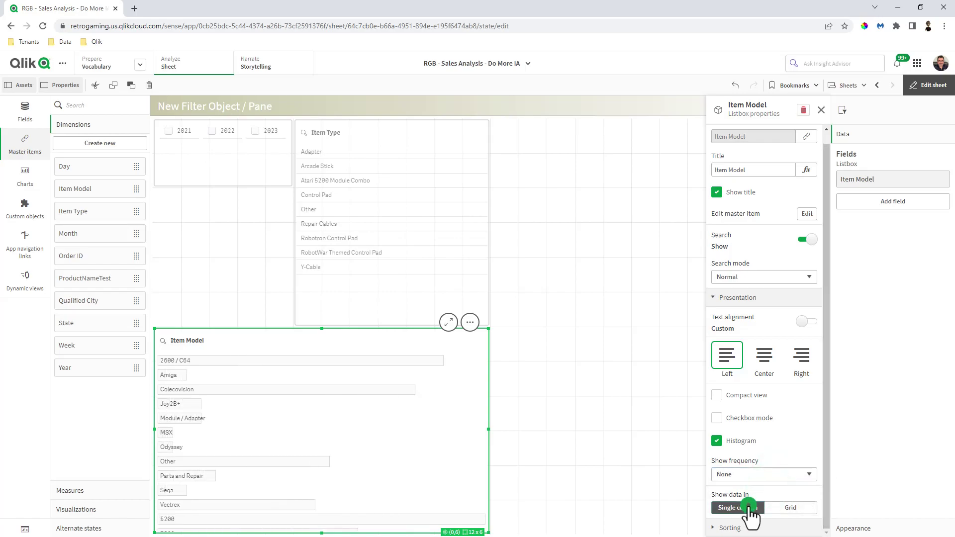
pyautogui.click(790, 507)
pyautogui.scroll(-1, 780, 508)
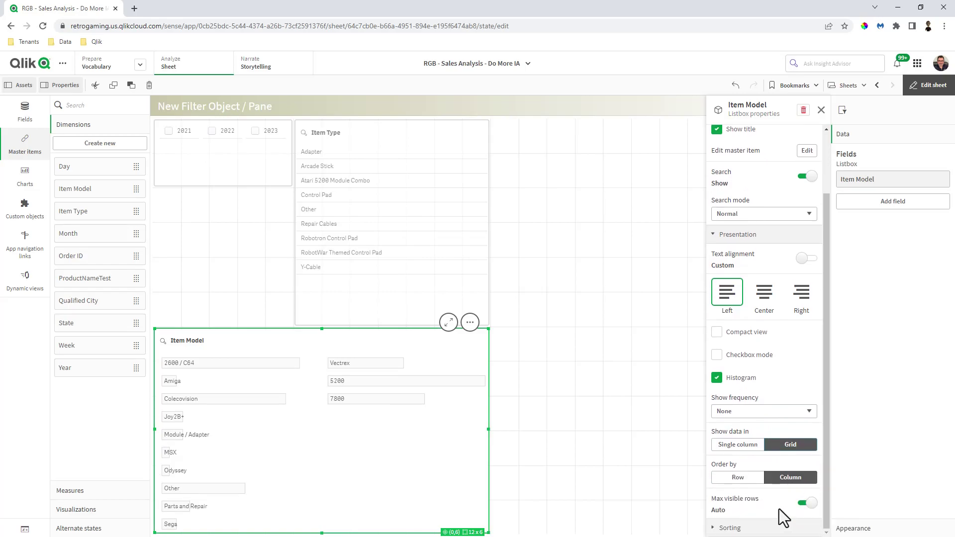
pyautogui.click(740, 478)
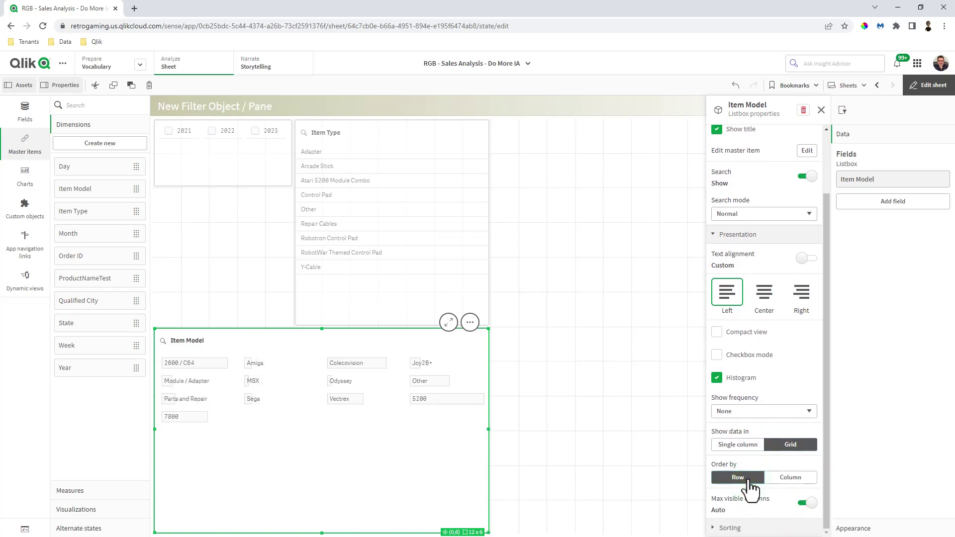
# Switch the Item Model grid's max visible columns to Custom and set the maximum to 2 columns
pyautogui.click(806, 503)
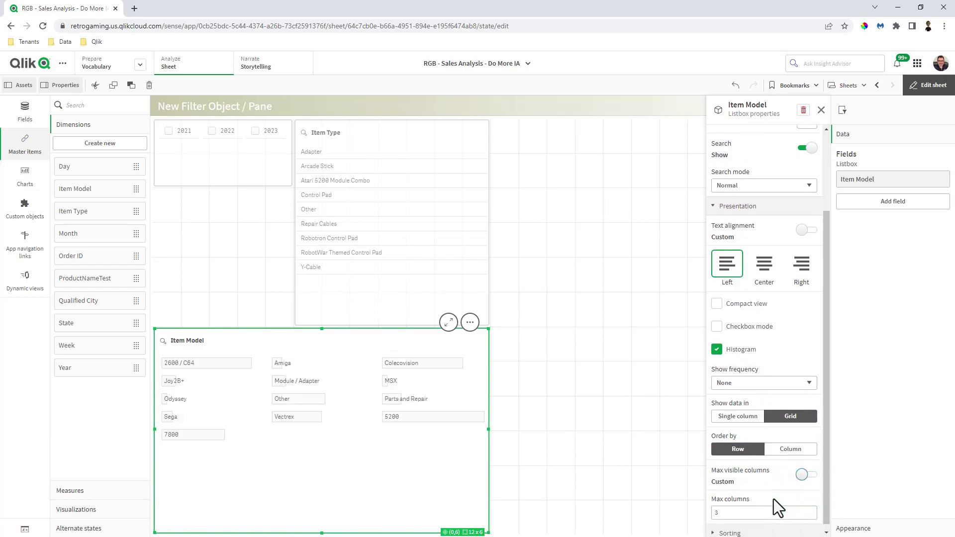
pyautogui.click(751, 505)
pyautogui.click(690, 512)
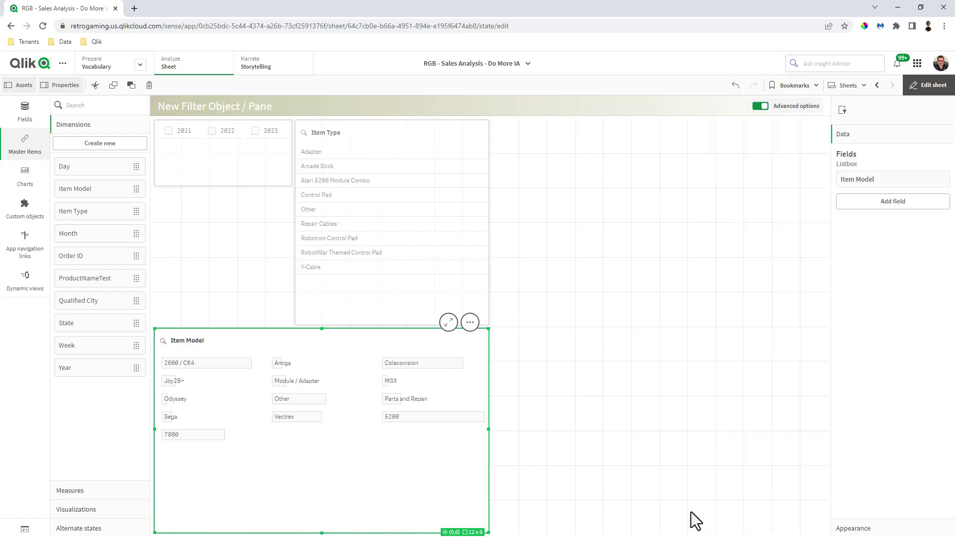
pyautogui.click(893, 180)
pyautogui.scroll(-3, 749, 487)
pyautogui.click(738, 507)
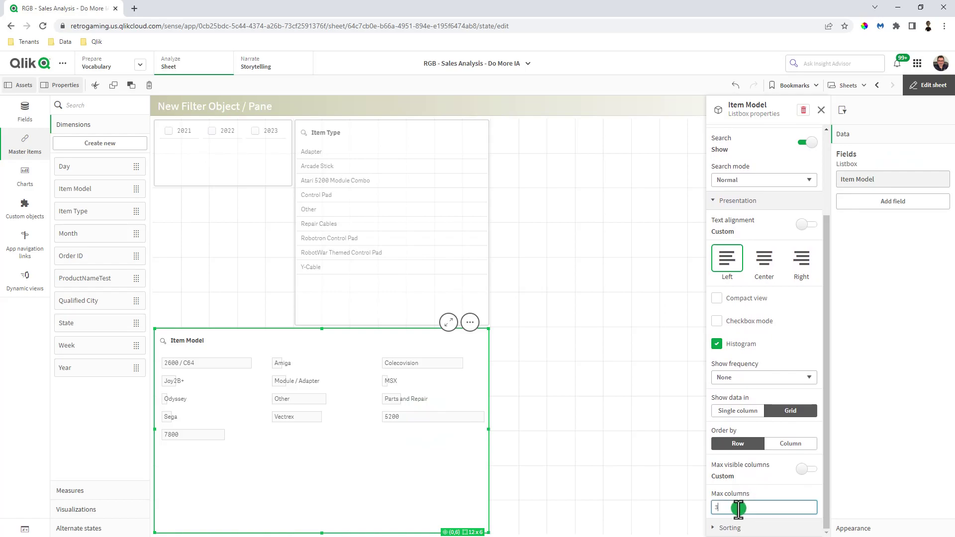
pyautogui.write('2')
pyautogui.press('Return')
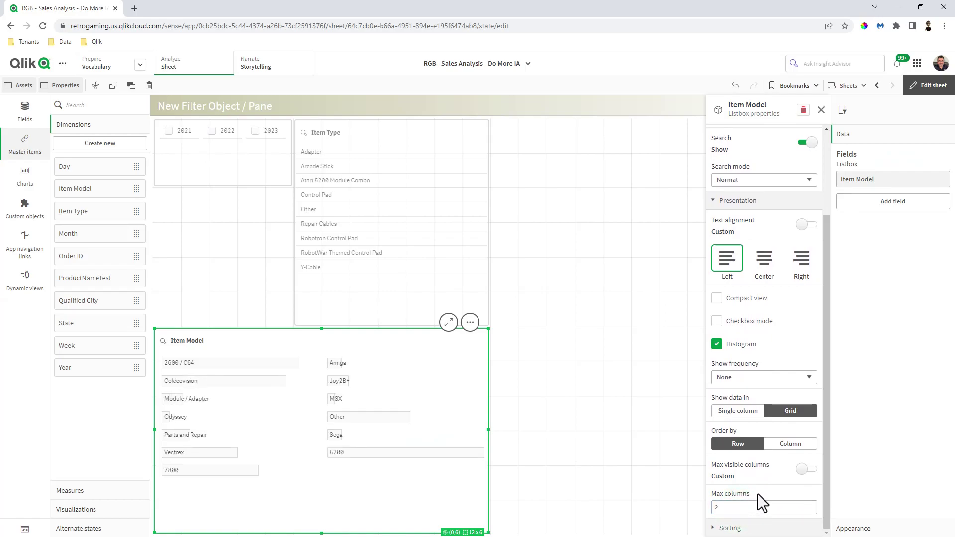
# Restore automatic max visible columns for the Item Model grid, switching its order to Column and back to Row
pyautogui.click(805, 469)
pyautogui.click(786, 479)
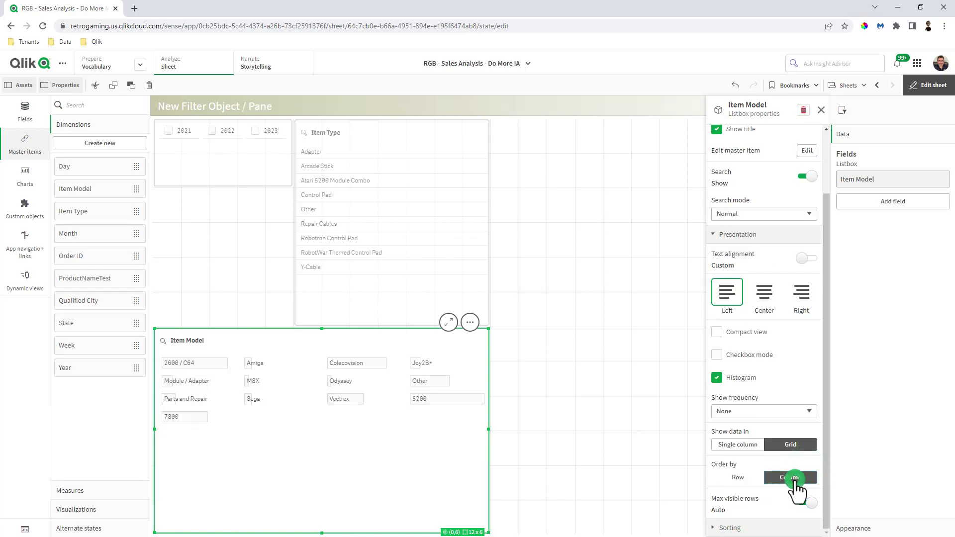
pyautogui.click(738, 478)
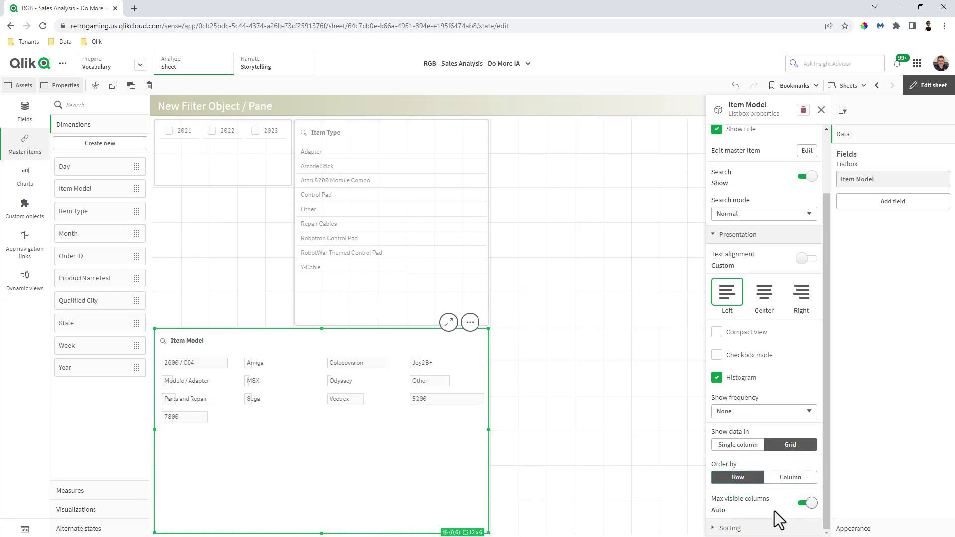
# Set the Item Model listbox's sorting to Custom and move the listbox back beside the Item Type listbox
pyautogui.click(724, 526)
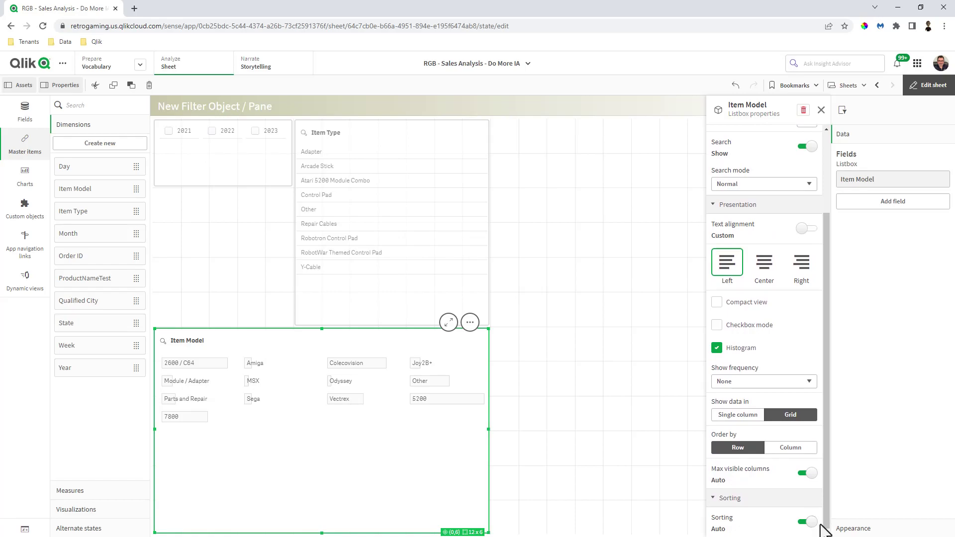
pyautogui.scroll(2, 806, 520)
pyautogui.scroll(-5, 815, 500)
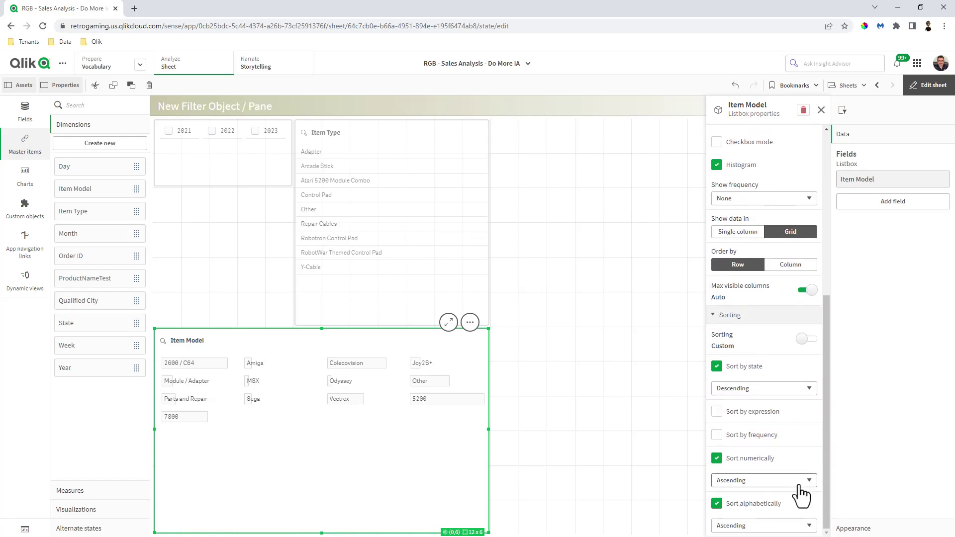
pyautogui.scroll(5, 806, 472)
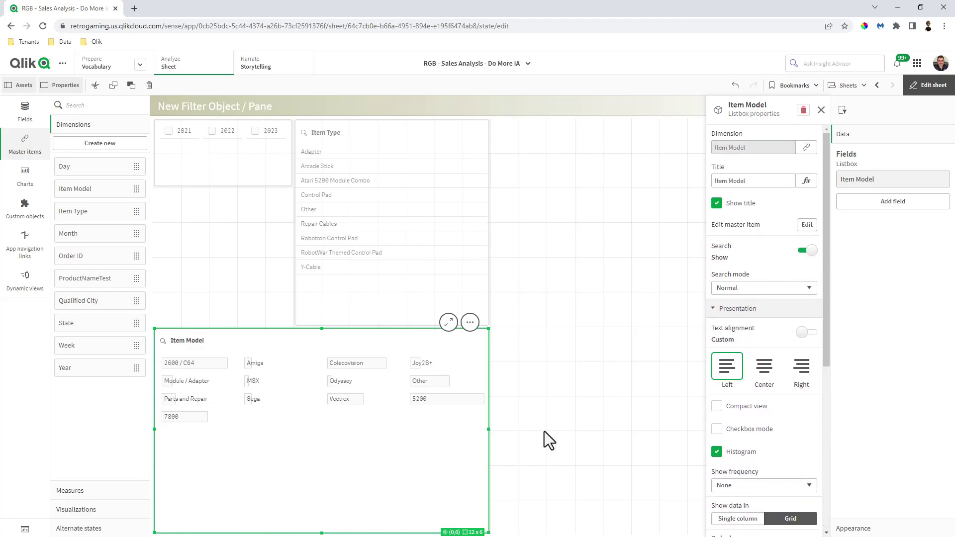
pyautogui.moveTo(461, 452); pyautogui.dragTo(597, 248)
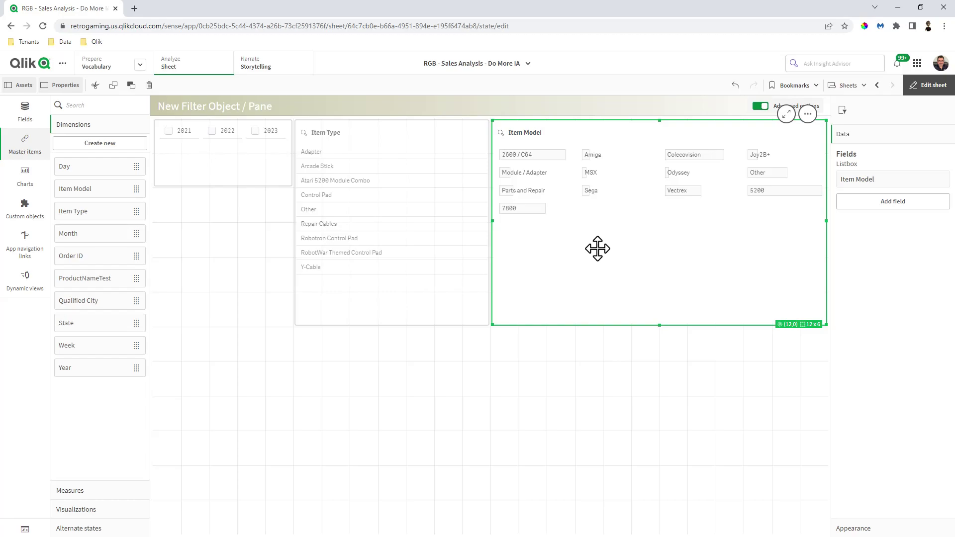
# Add a bar chart to the sheet in the empty space beneath the Year listbox
pyautogui.click(265, 264)
pyautogui.click(26, 178)
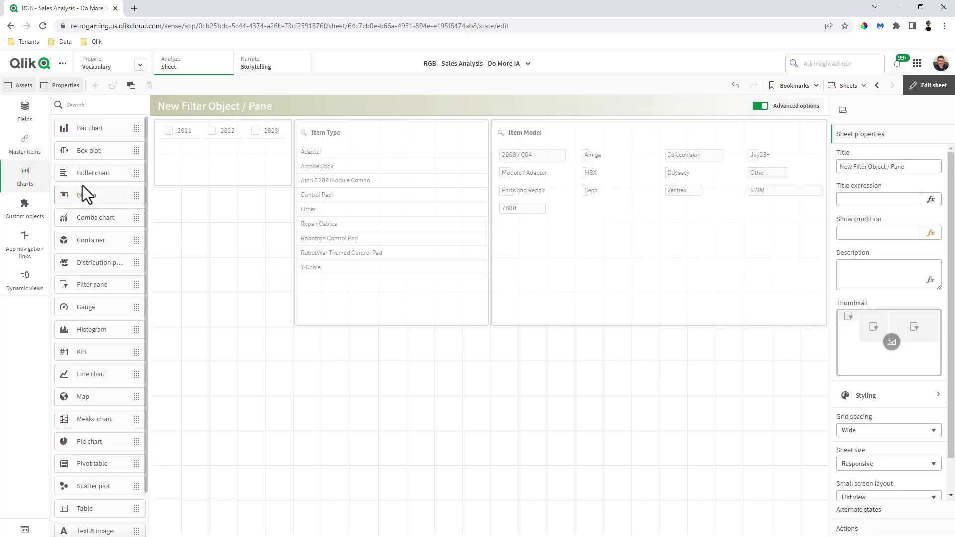
pyautogui.moveTo(81, 130); pyautogui.dragTo(401, 219)
# Shorten the Item Type listbox to 3 grid rows and extend the empty bar chart to 10 rows high
pyautogui.click(359, 312)
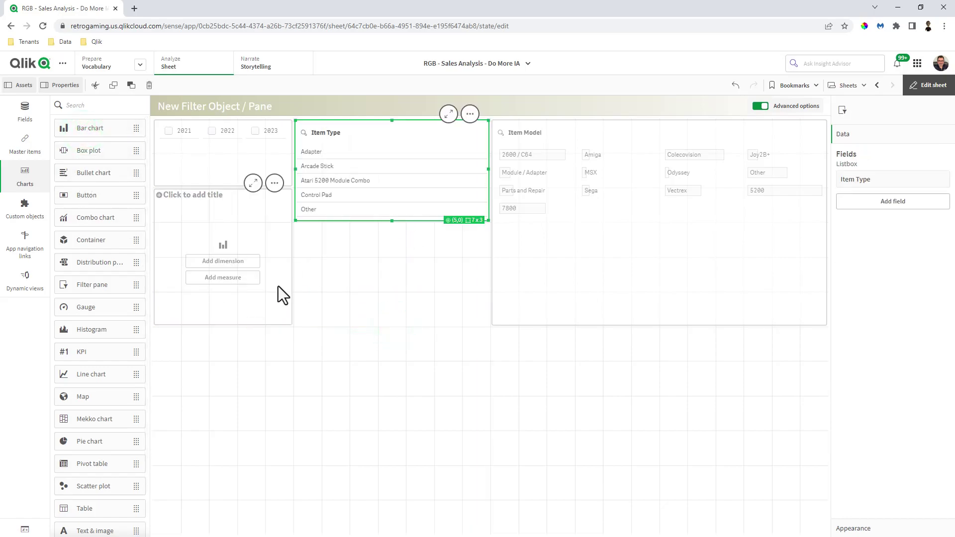
pyautogui.click(278, 314)
pyautogui.moveTo(316, 372); pyautogui.dragTo(447, 530)
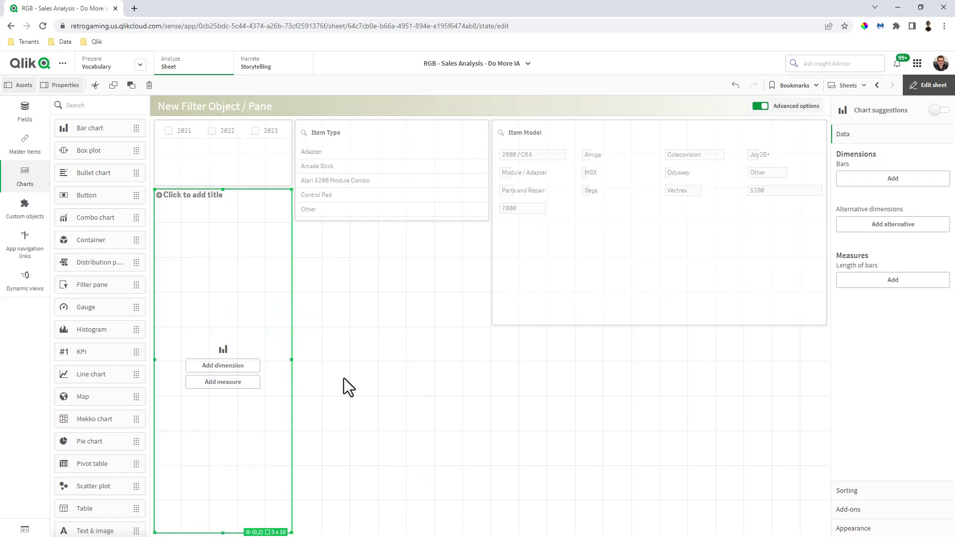
# Resize the empty bar chart to 12 by 8 grid cells and give it Item Type as dimension and AllSales as measure
pyautogui.moveTo(219, 189); pyautogui.dragTo(215, 258)
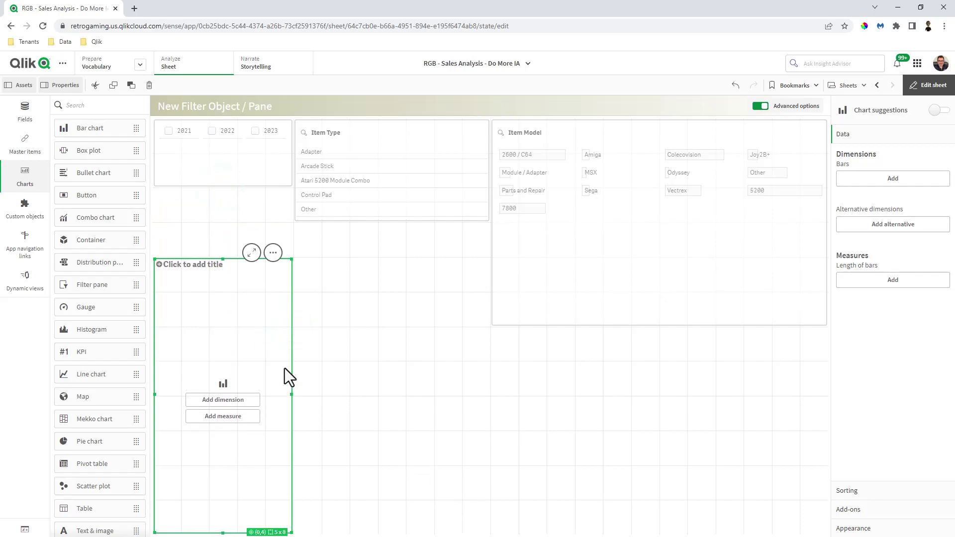
pyautogui.moveTo(293, 394); pyautogui.dragTo(515, 404)
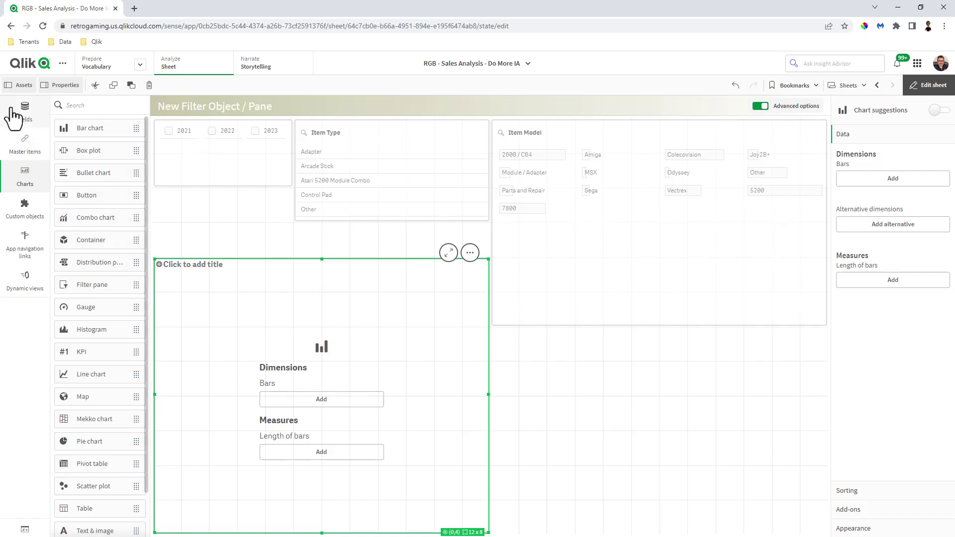
pyautogui.click(313, 399)
pyautogui.scroll(-1, 413, 407)
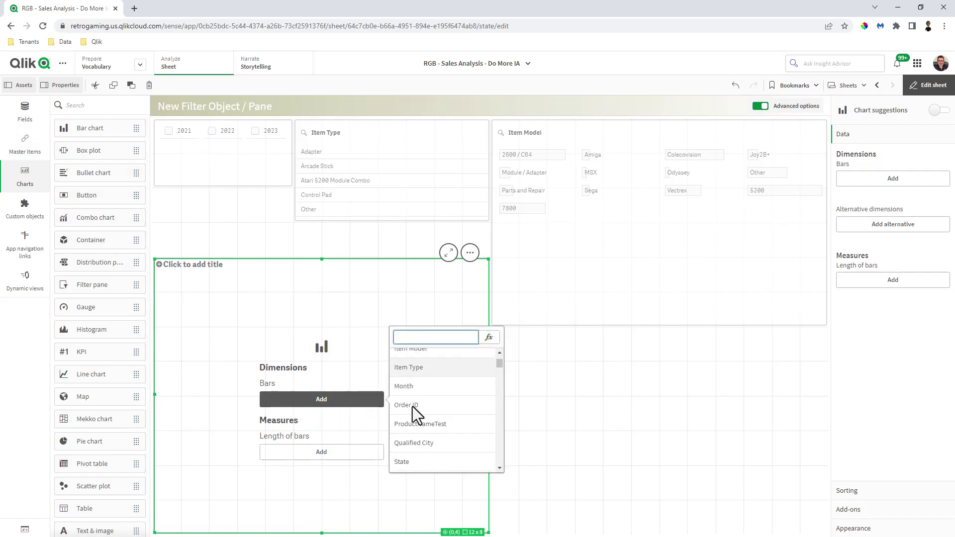
pyautogui.click(421, 369)
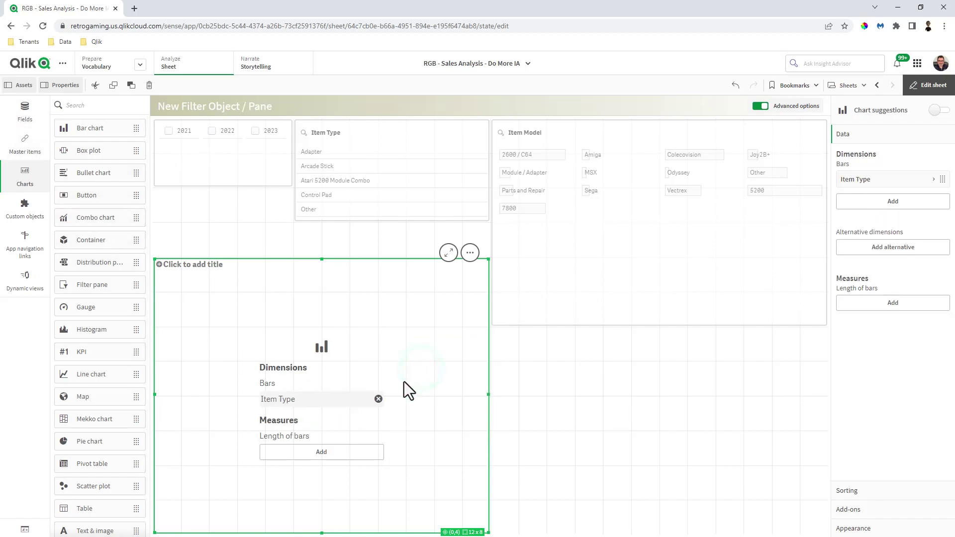
pyautogui.click(345, 452)
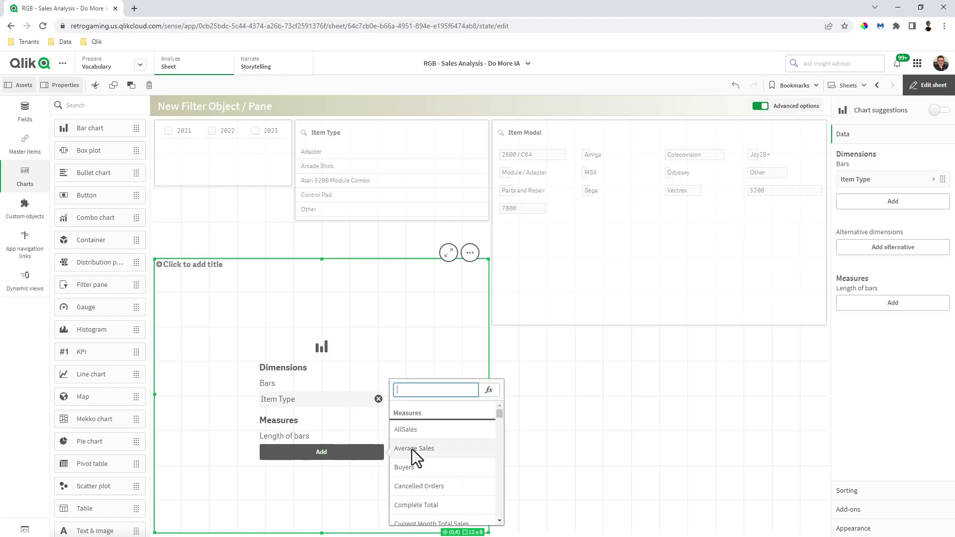
pyautogui.click(412, 436)
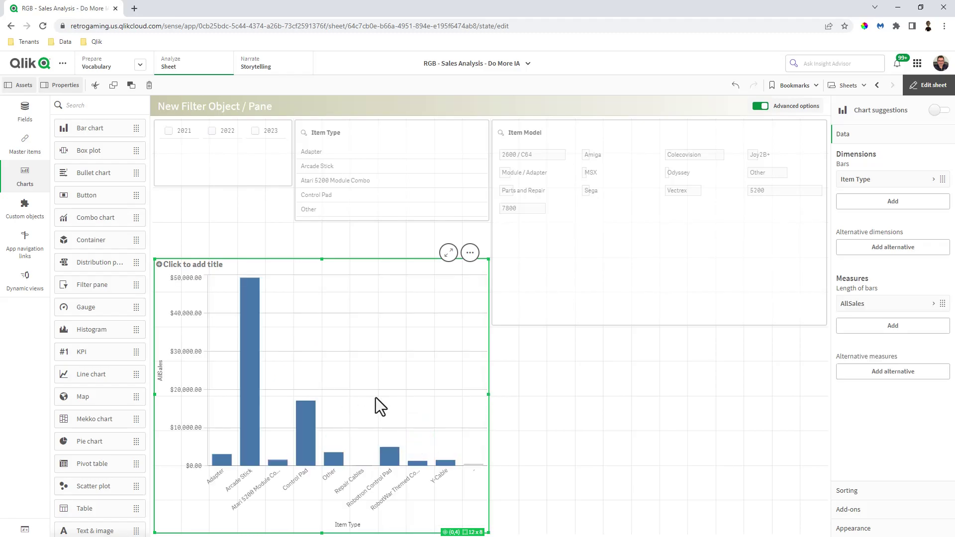
# Leave sheet editing and filter the chart by 2021, 2022 and 2023, one year at a time, with the Year listbox checkboxes
pyautogui.click(919, 88)
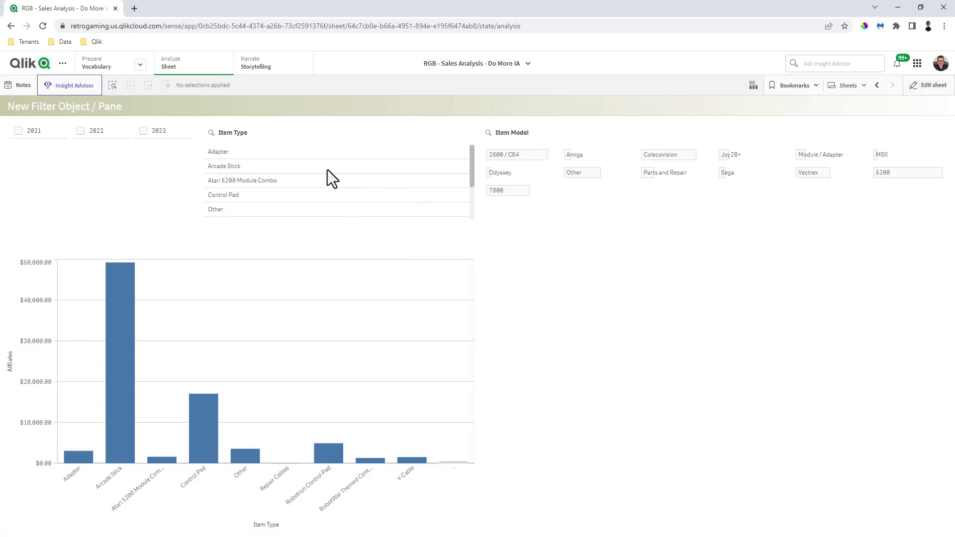
pyautogui.click(19, 132)
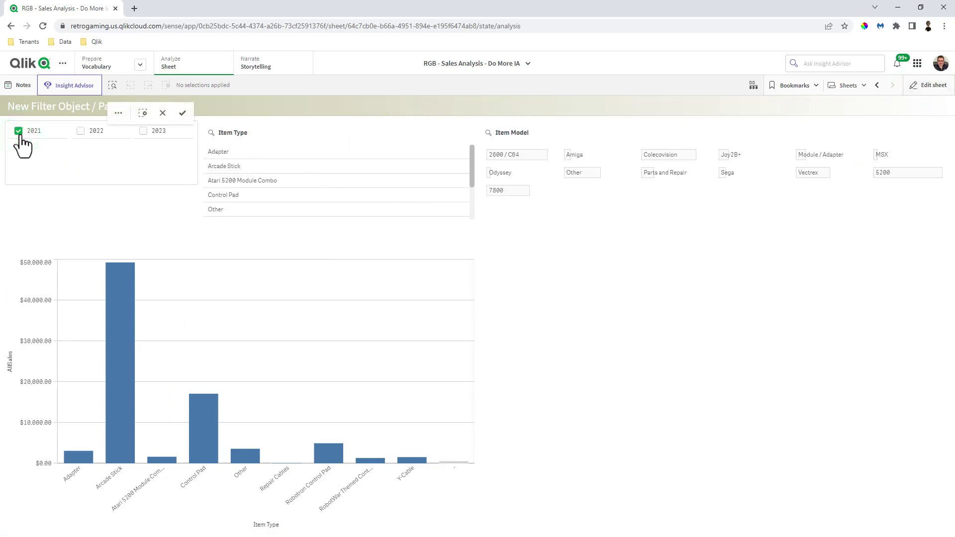
pyautogui.click(17, 131)
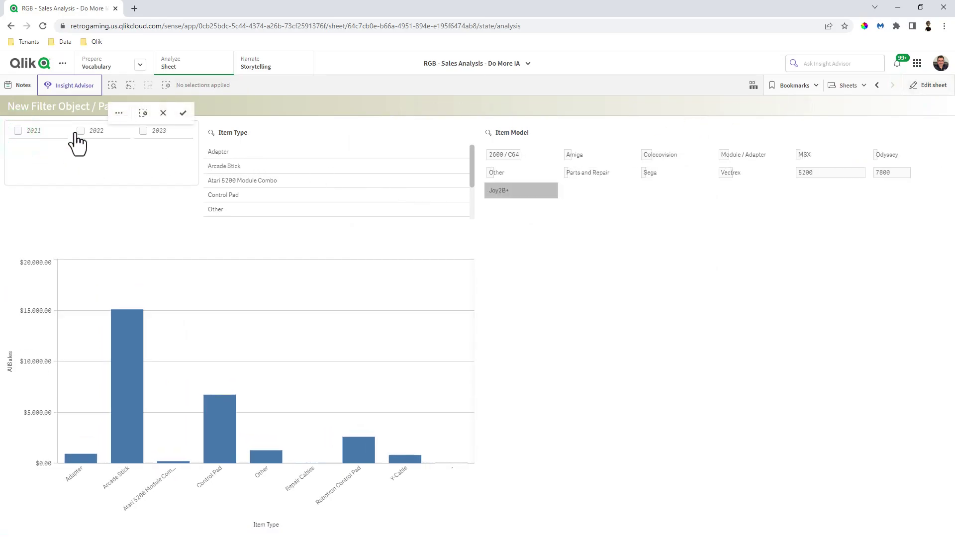
pyautogui.click(79, 131)
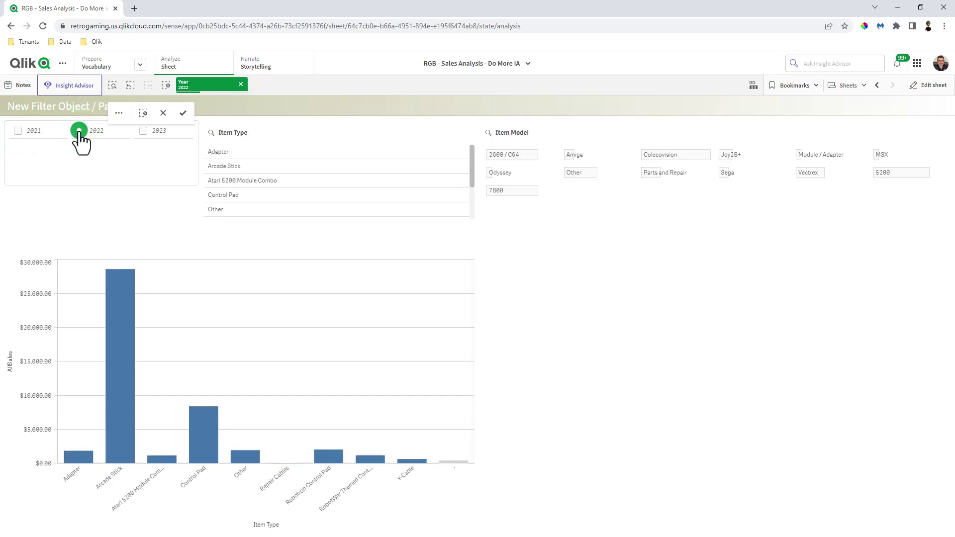
pyautogui.click(79, 131)
pyautogui.click(142, 131)
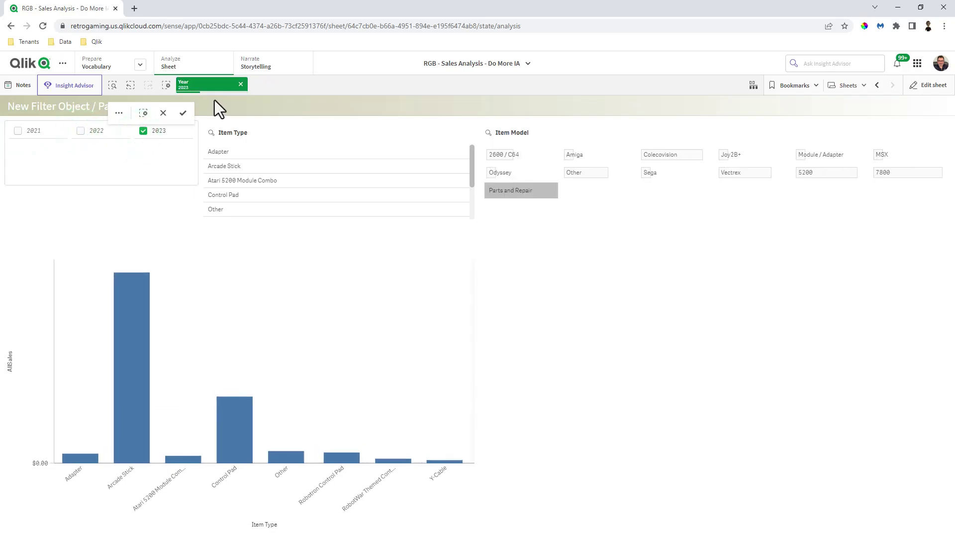
# Clear the current Year selection using the applied selection's own options
pyautogui.click(216, 86)
pyautogui.click(202, 107)
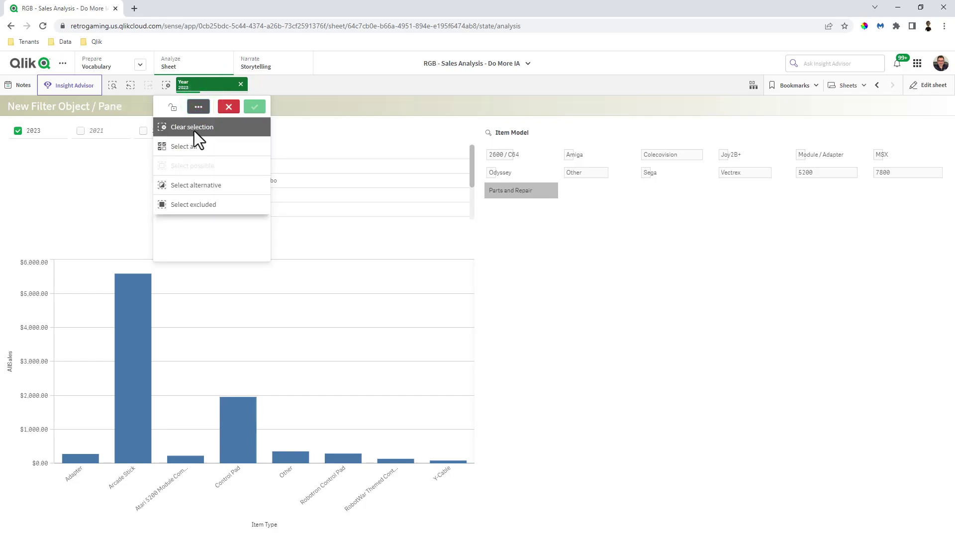
pyautogui.click(193, 128)
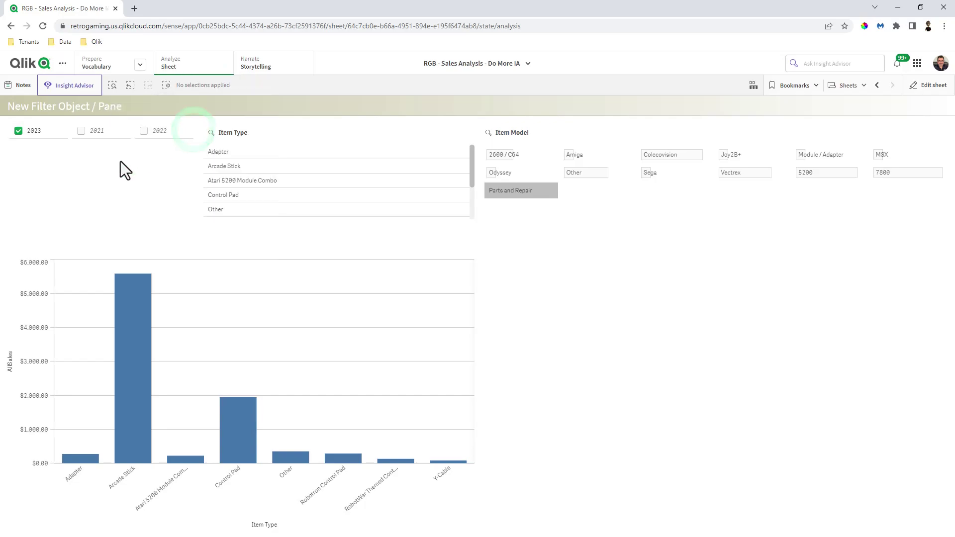
# Select Arcade Stick, Atari 5200 Module Combo and Control Pad in the Item Type listbox, and cancel the selection
pyautogui.click(283, 168)
pyautogui.click(285, 183)
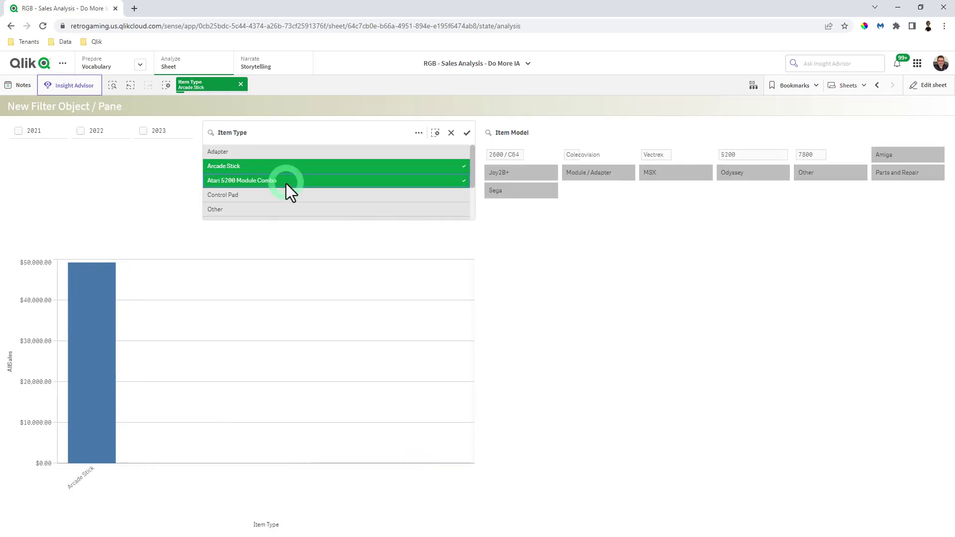
pyautogui.click(283, 196)
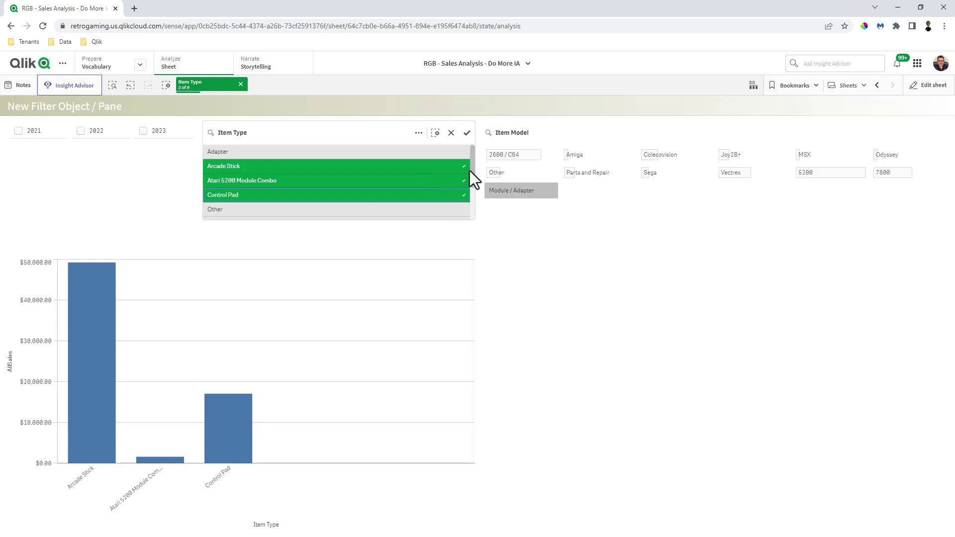
pyautogui.moveTo(479, 171)
pyautogui.click(450, 132)
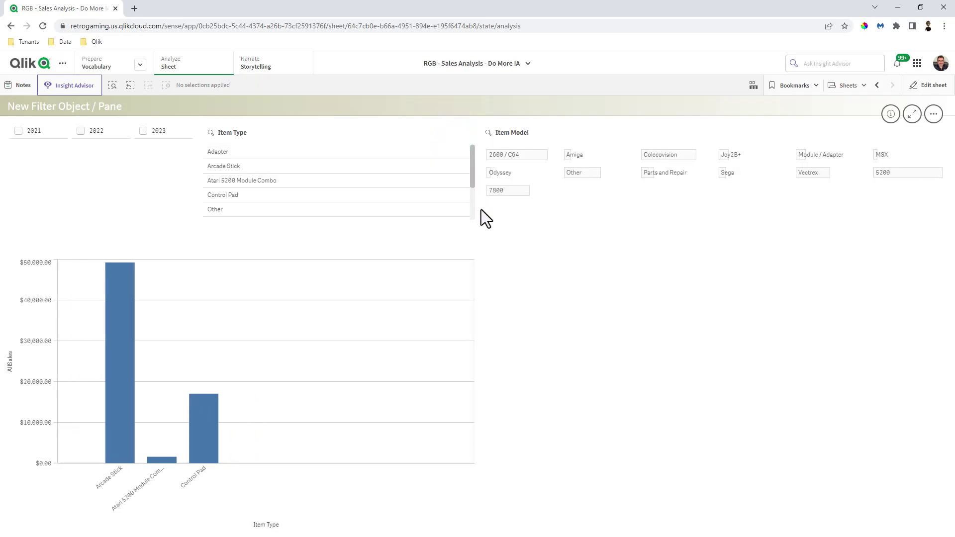